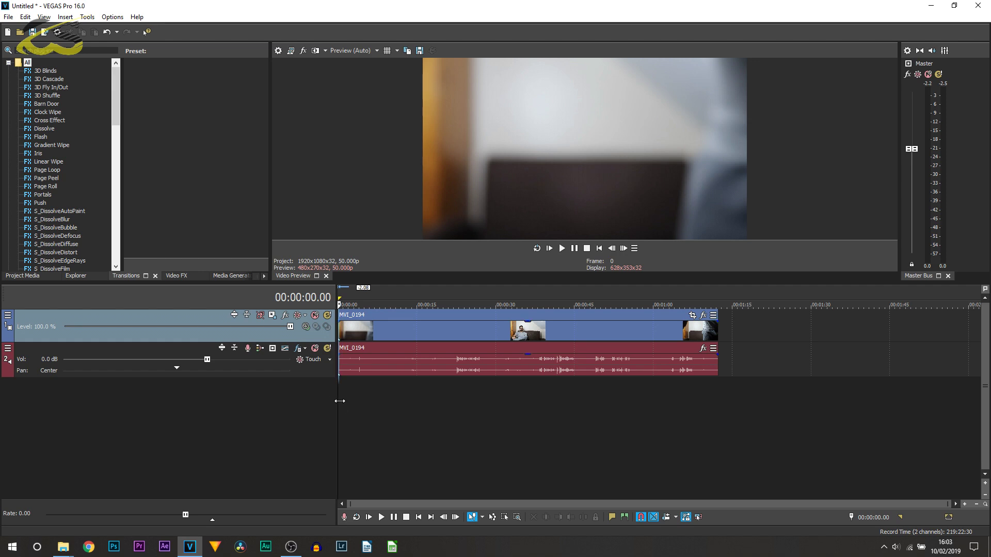
Step: Move to an empty-room frame and set preview quality to Best (Full)
left_click_drag(339, 402, 376, 401)
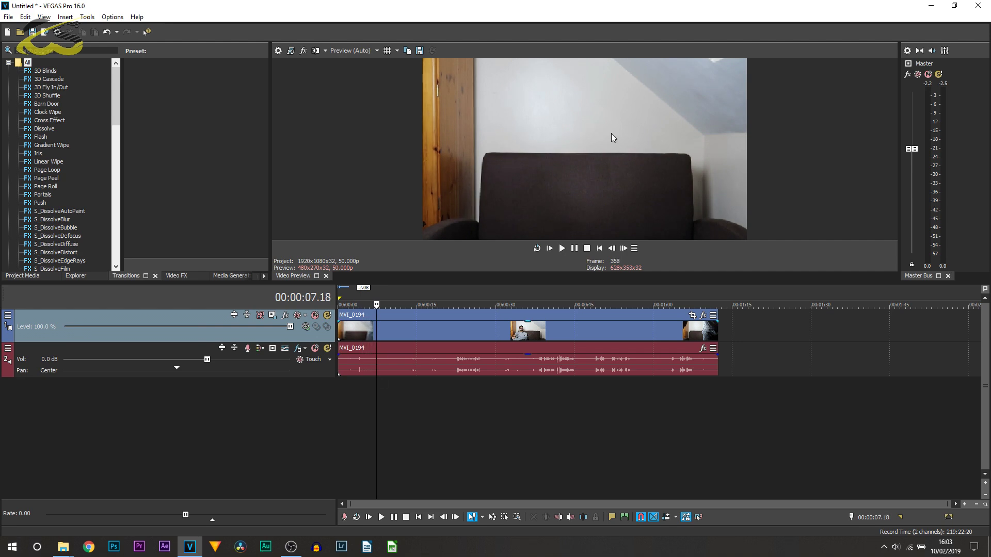
left_click(340, 51)
mouse_move(352, 96)
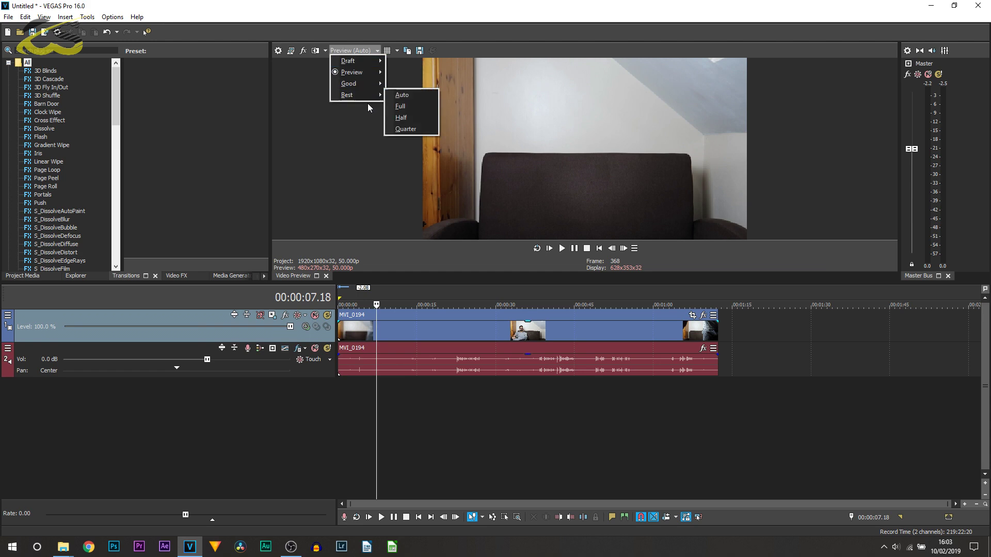
left_click(399, 107)
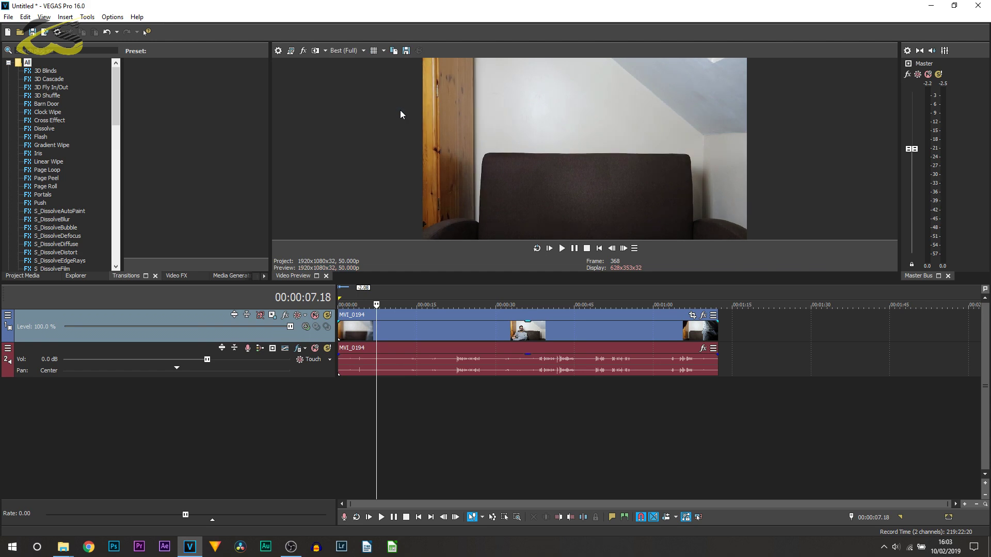
Step: Save the frame as a snapshot, overwriting BACGROUND.jpg
left_click(406, 53)
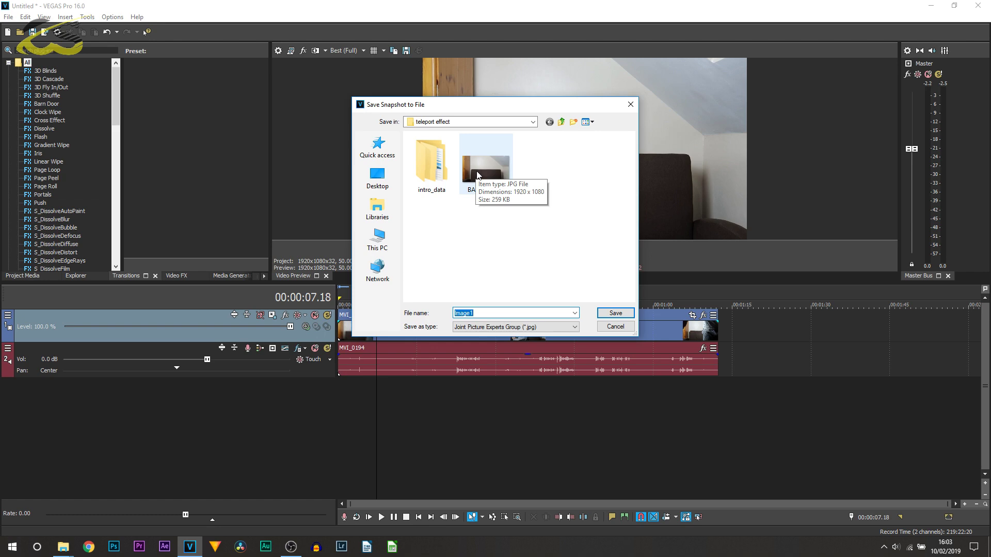
double_click(477, 175)
left_click(534, 273)
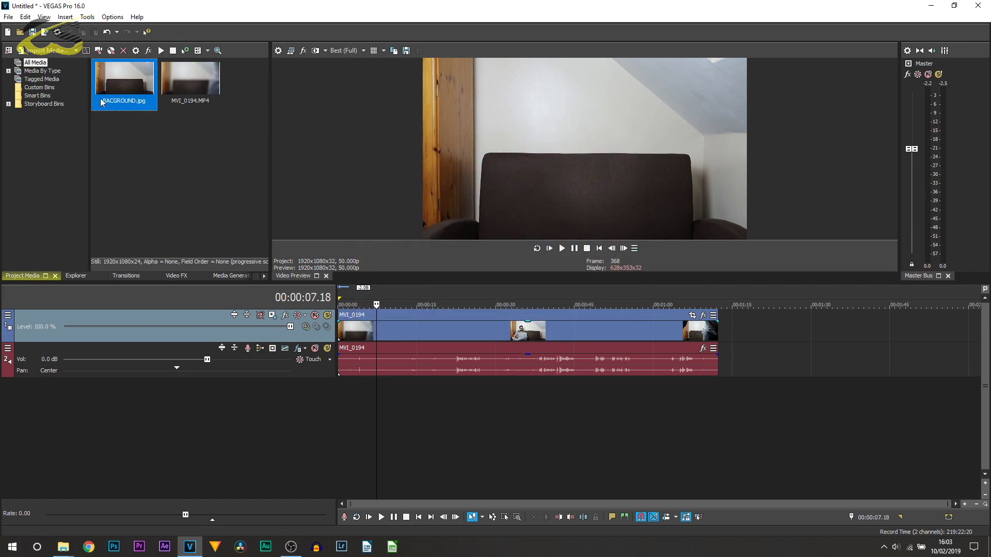
Step: Place the BACGROUND still on a bottom track and play the footage to find the vanishing moment
left_click_drag(123, 102, 717, 403)
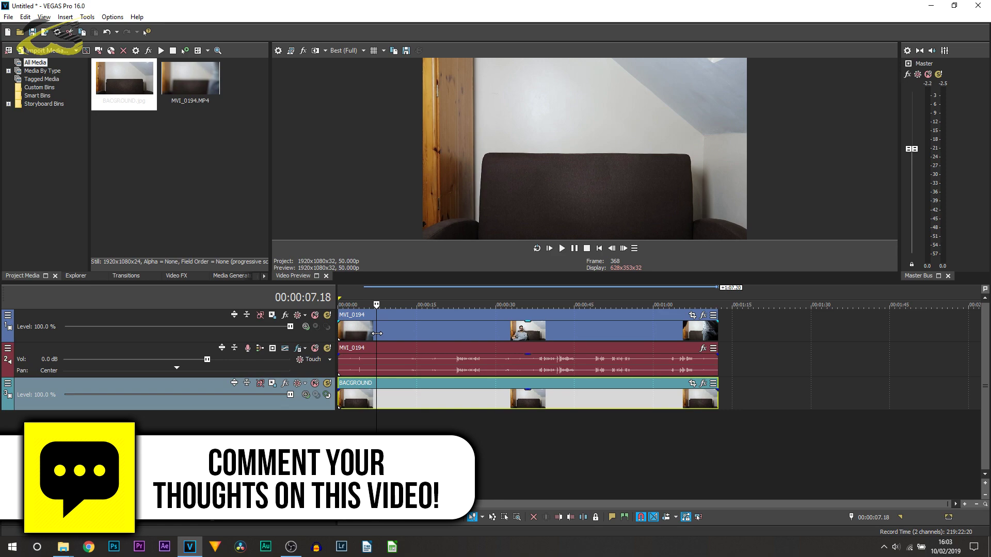
left_click_drag(377, 334, 453, 338)
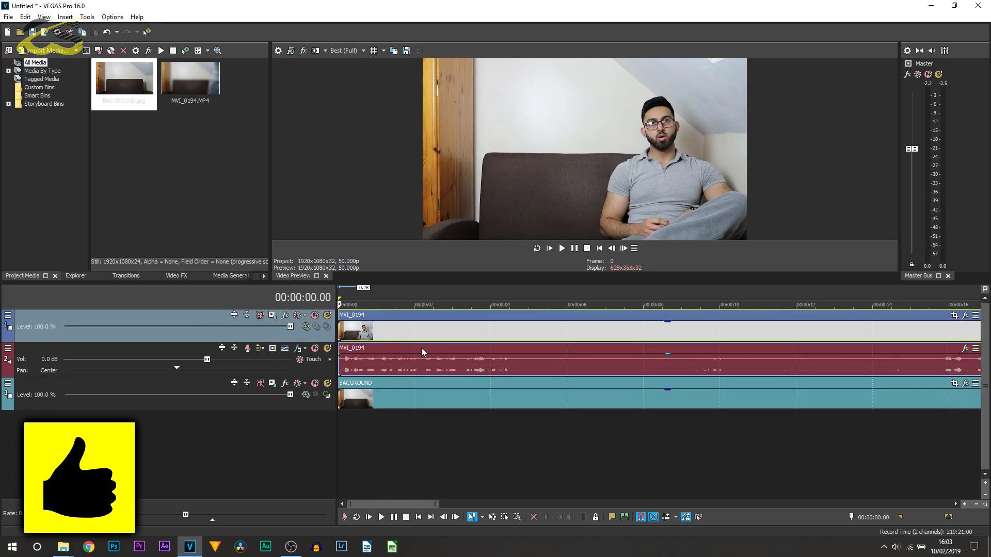
left_click(575, 250)
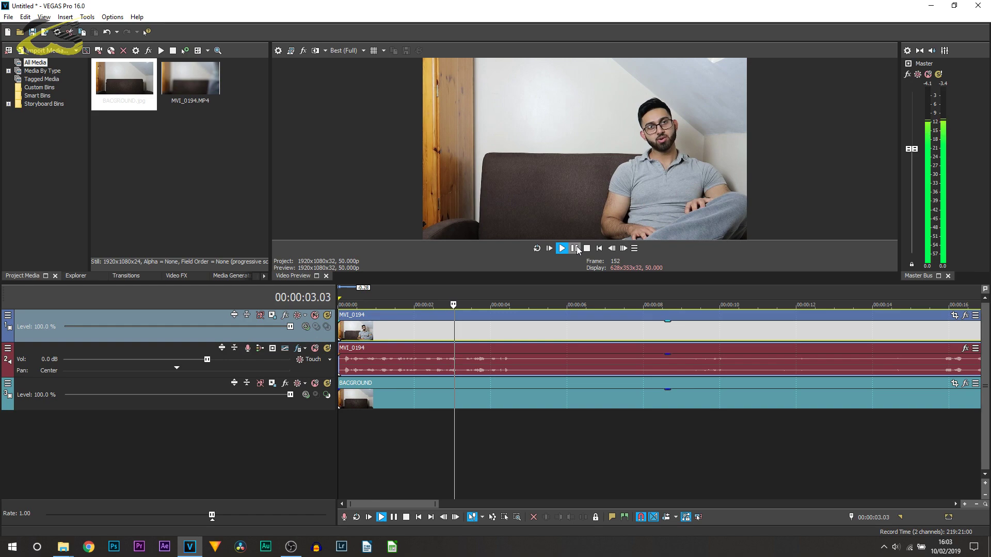
left_click(576, 248)
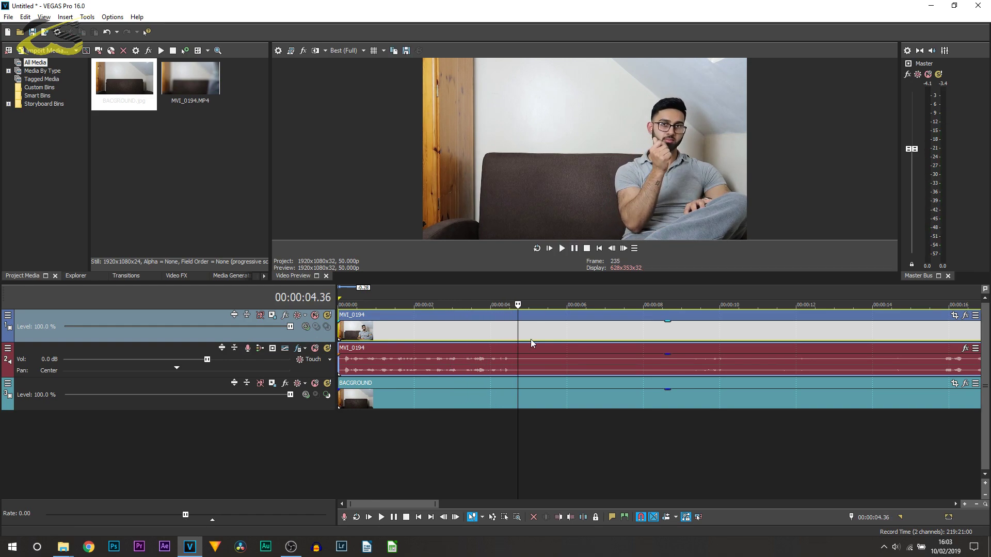
Step: Split MVI_0194 at 4.30 s and move the right part later to open a gap
left_click(516, 370)
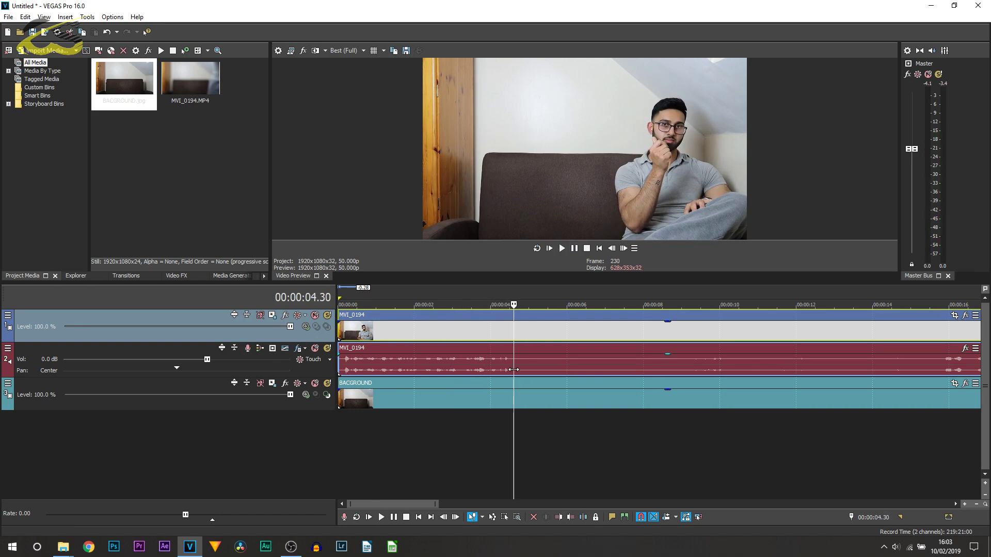
key("s")
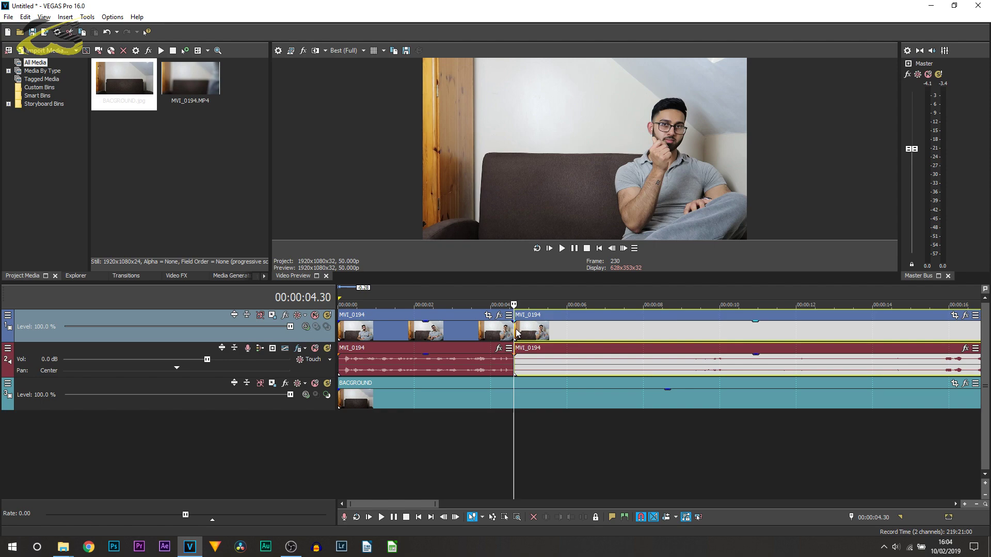
left_click_drag(518, 333, 950, 308)
Step: Add the green-screen smoke-explosion clip to the timeline at about 4 seconds
scroll(566, 328, "down", 4)
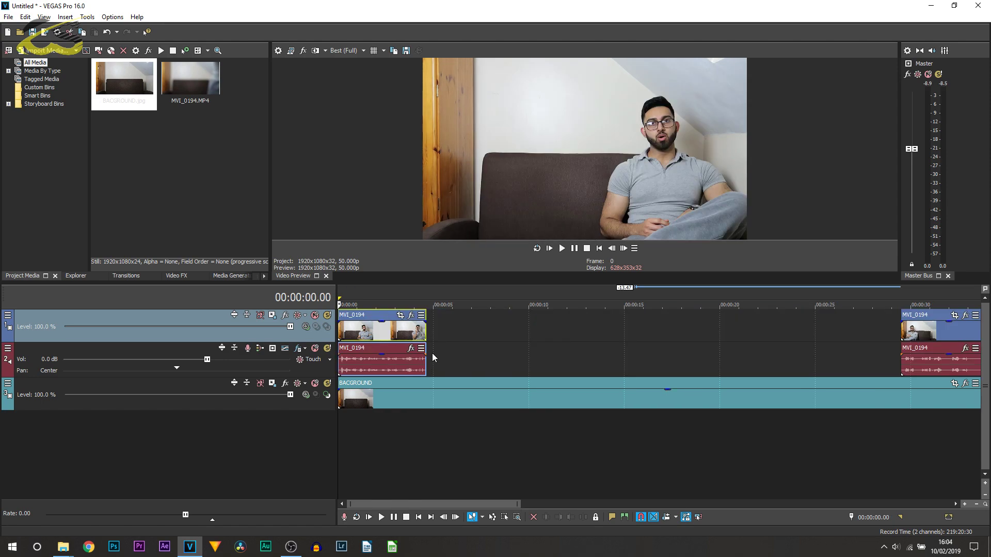
left_click(414, 333)
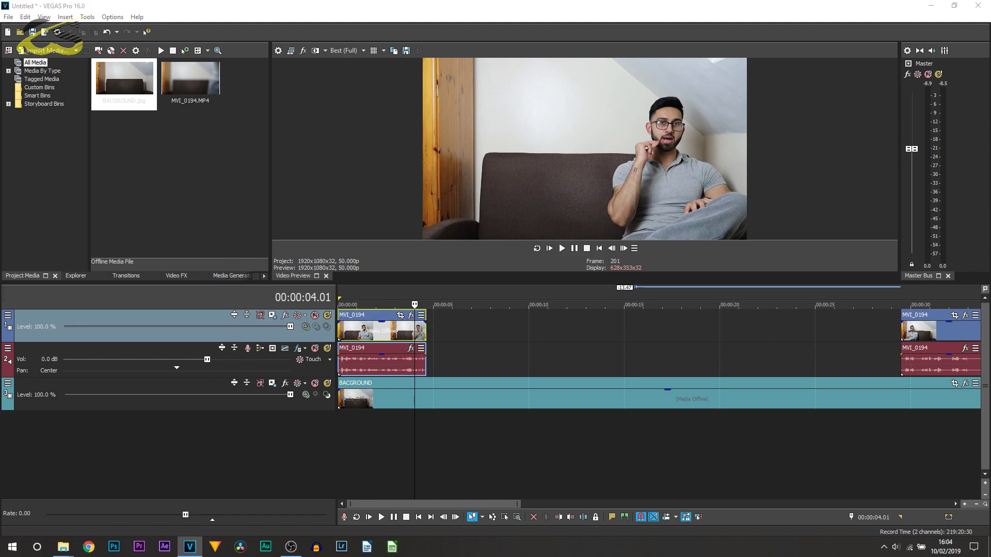
left_click_drag(606, 280, 423, 317)
Step: Trim the smoke clip's start, split it at 13.29 s and delete the later part
left_click(571, 332)
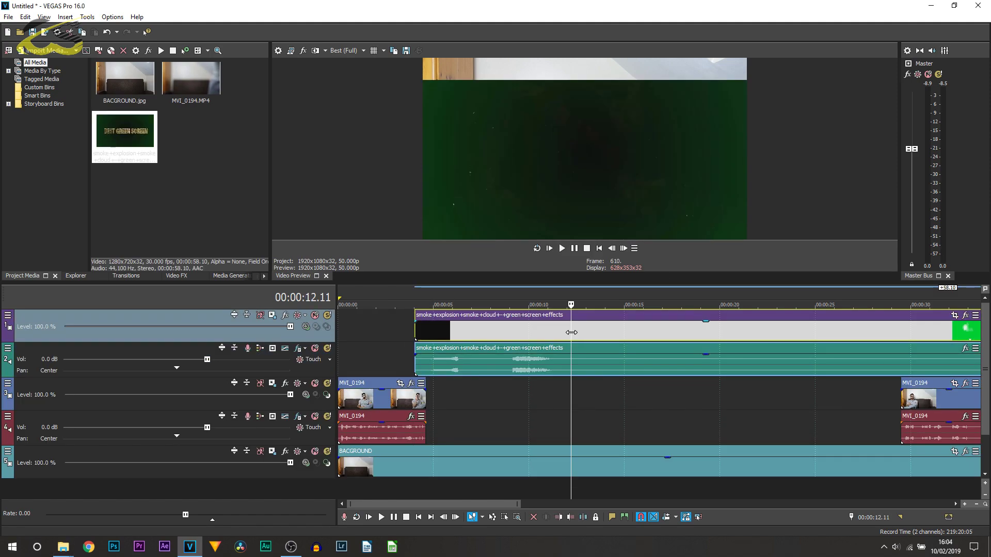
left_click_drag(416, 334, 597, 336)
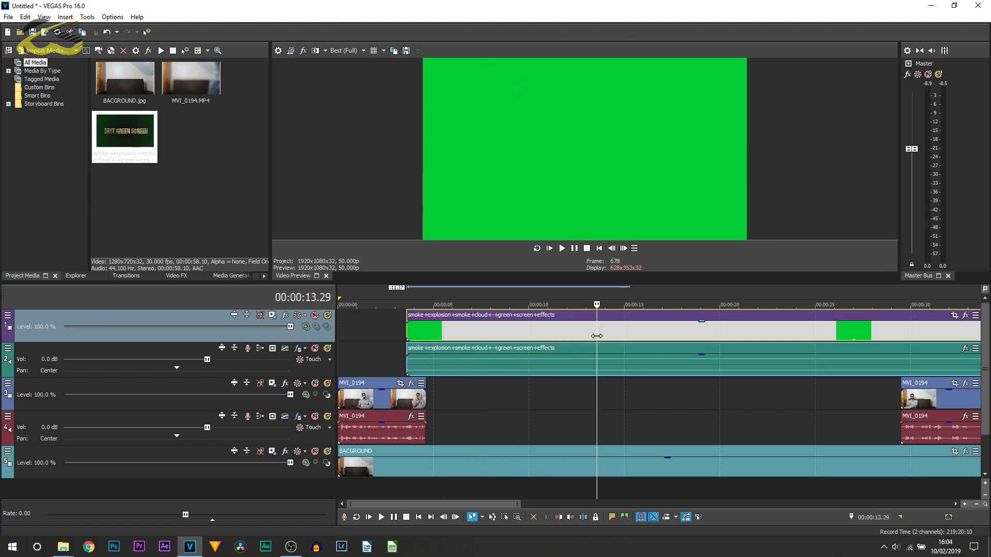
key("s")
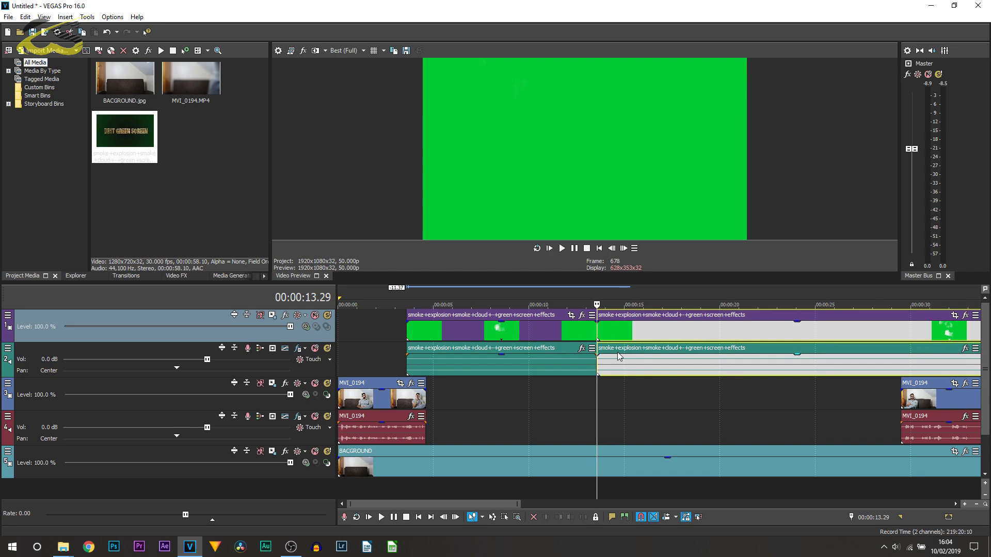
key("Delete")
left_click(414, 325)
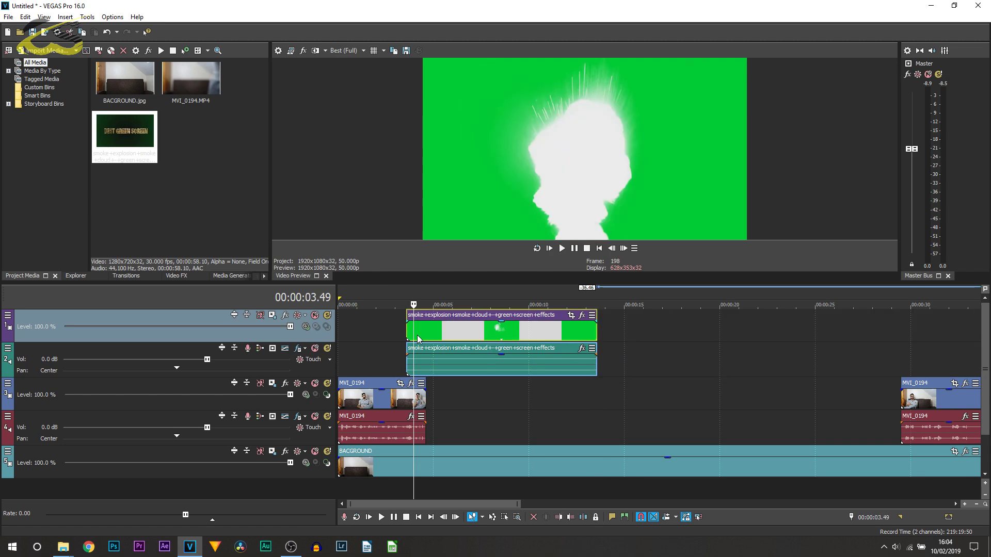
left_click_drag(417, 336, 414, 336)
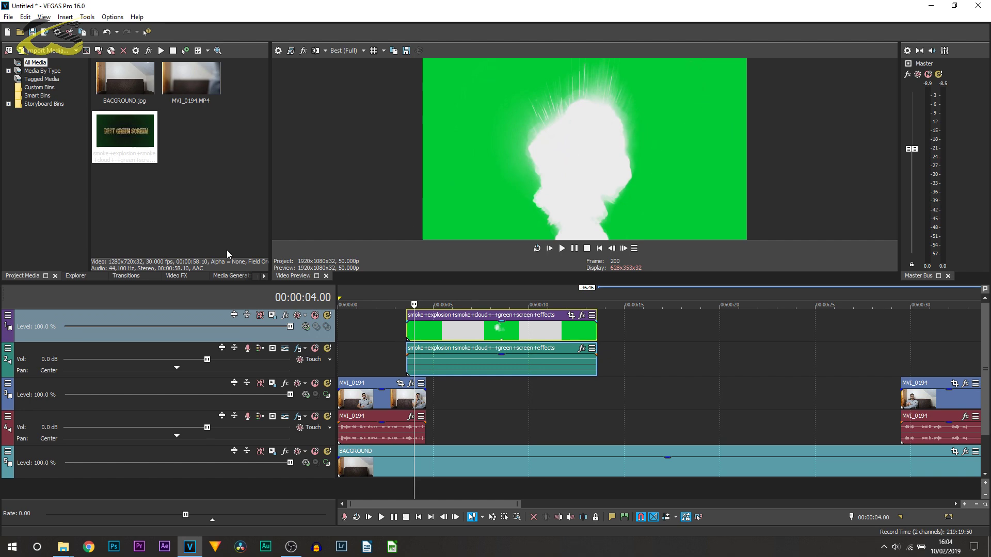
Step: Apply the default Chroma Keyer to the smoke clip, keying its green (134, 0.9, 0.77)
left_click(174, 277)
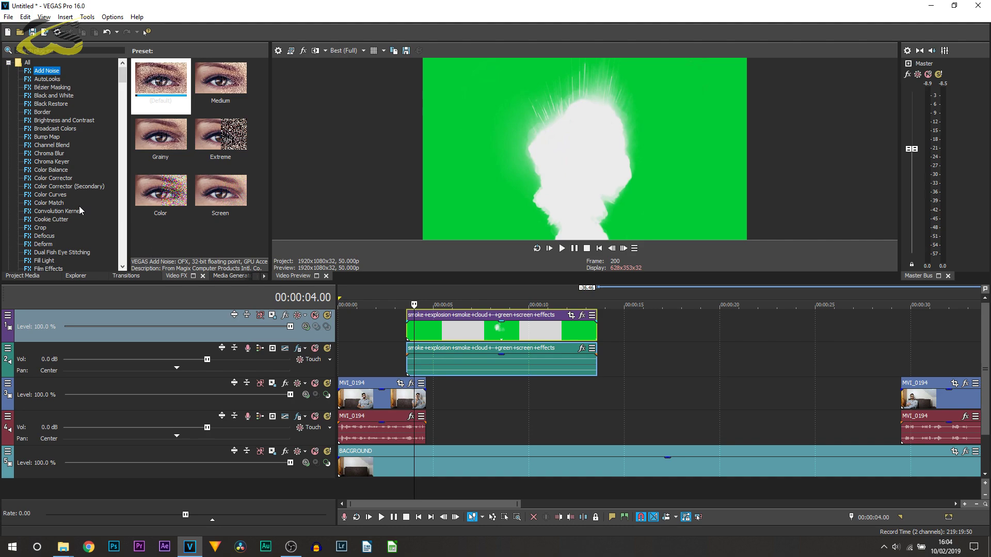
left_click(52, 161)
left_click_drag(171, 89, 377, 272)
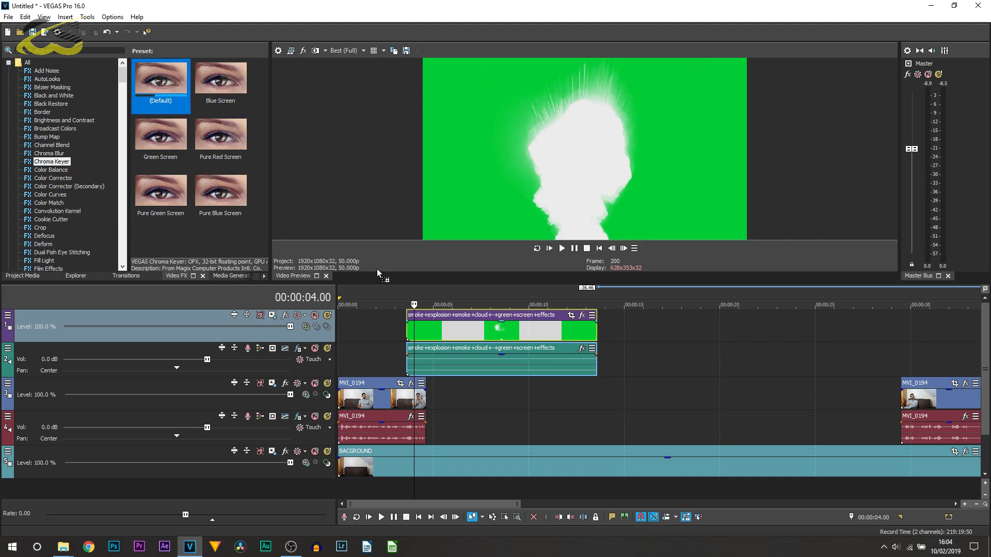
left_click_drag(412, 320, 425, 329)
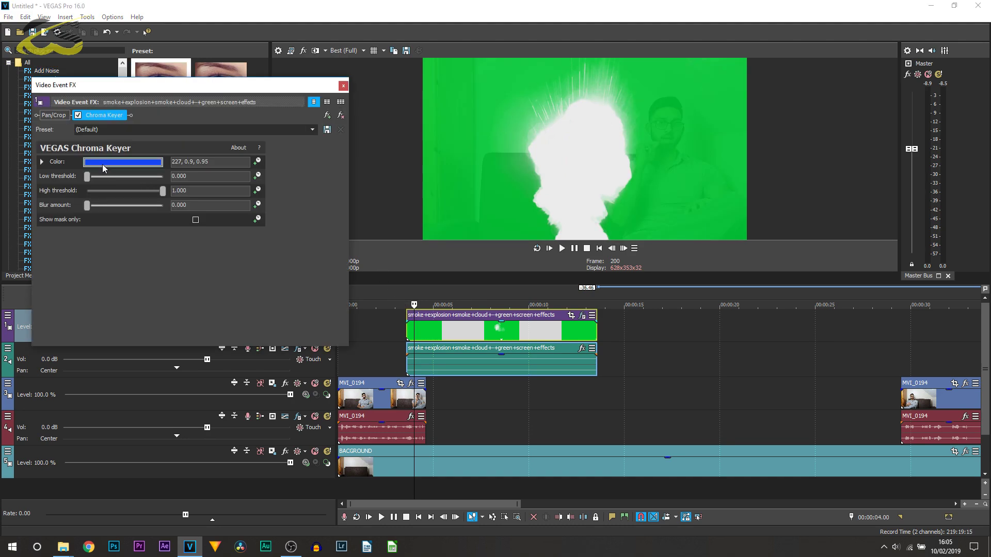
left_click(103, 163)
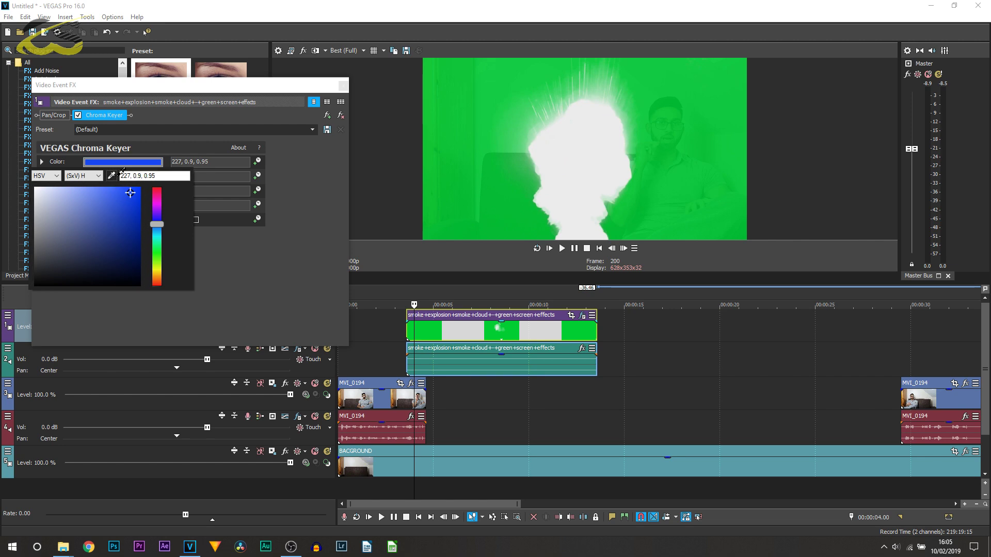
left_click(470, 81)
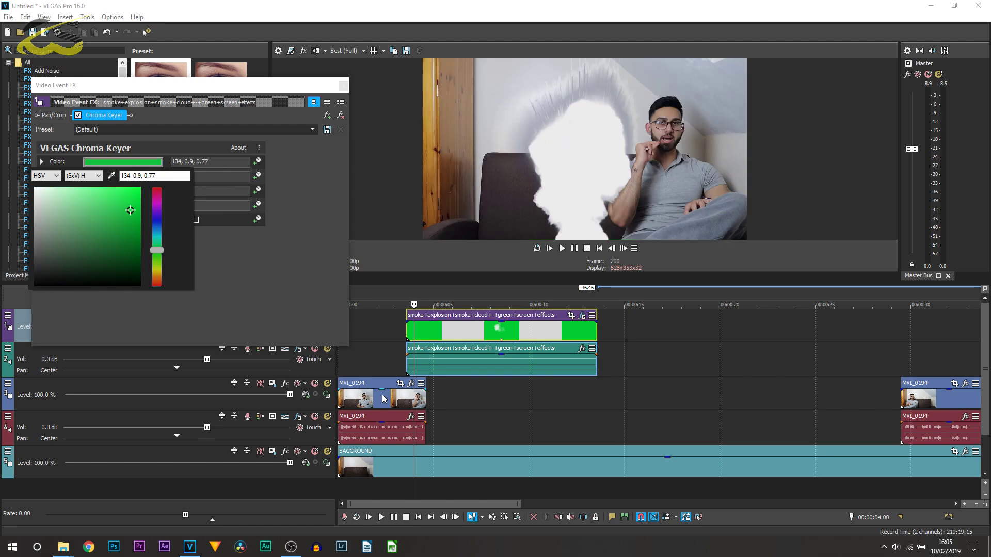
left_click(281, 281)
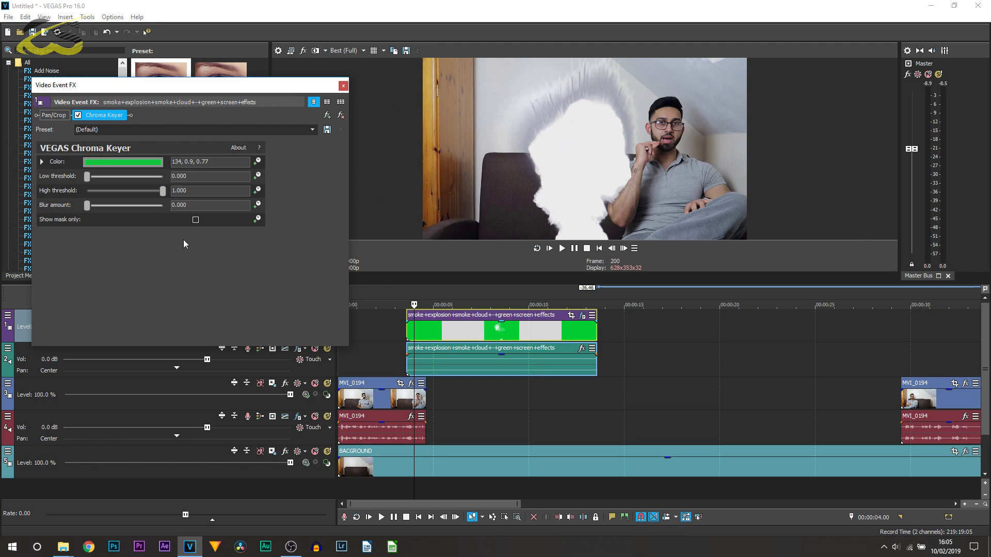
left_click(344, 86)
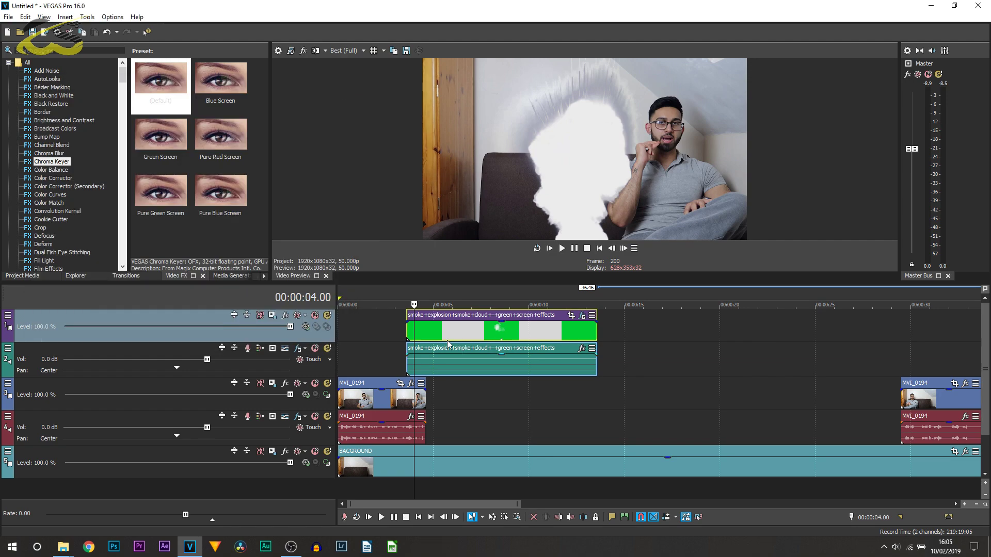
Step: Preview the timing, then slide the smoke explosion clips left to start near 00:00:04.00
left_click_drag(413, 331, 429, 347)
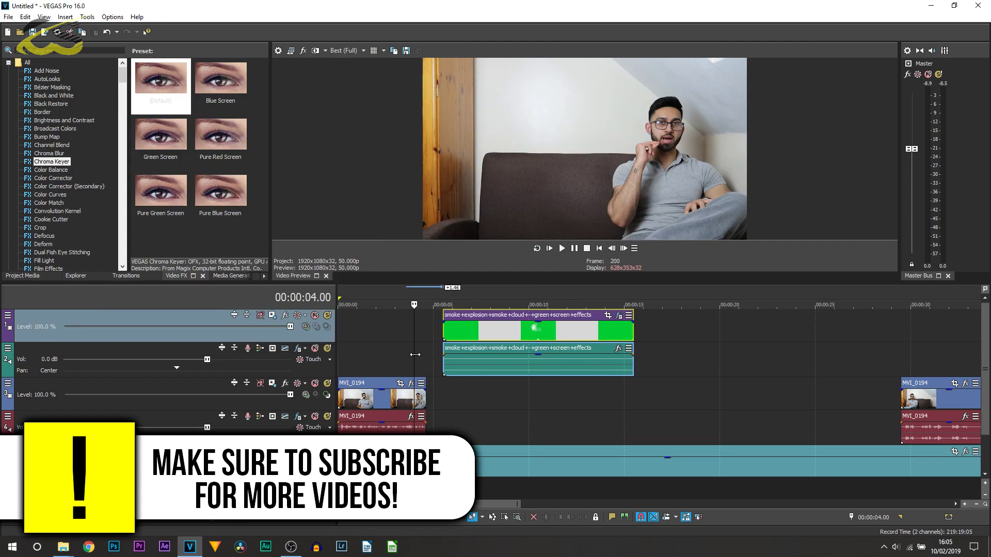
scroll(595, 360, "up", 10)
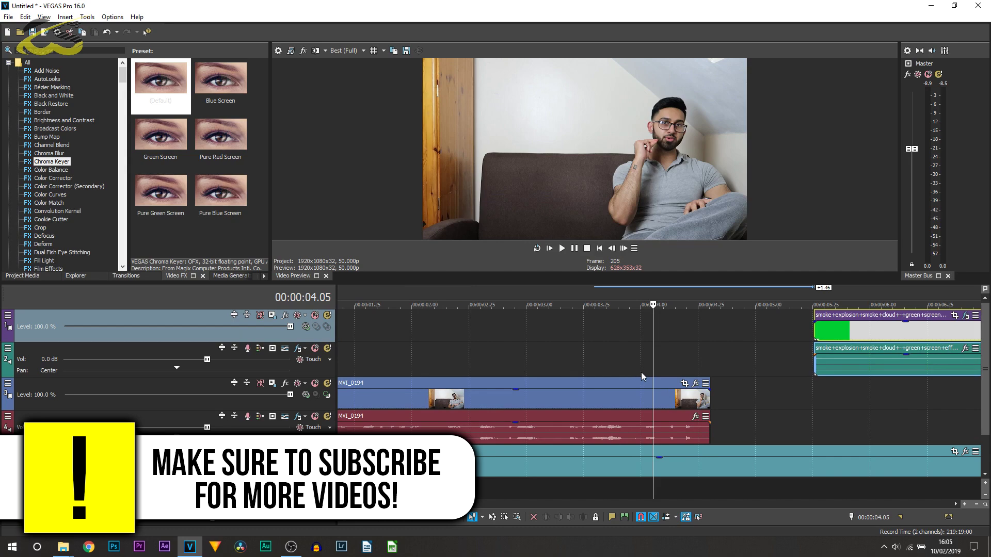
key("Right")
key("Right")
key("Right")
key("Right")
key("Right")
key("Right")
key("Right")
key("Right")
key("Right")
key("Right")
key("Right")
key("Right")
key("Right")
key("Right")
key("Right")
key("Right")
key("Right")
key("Right")
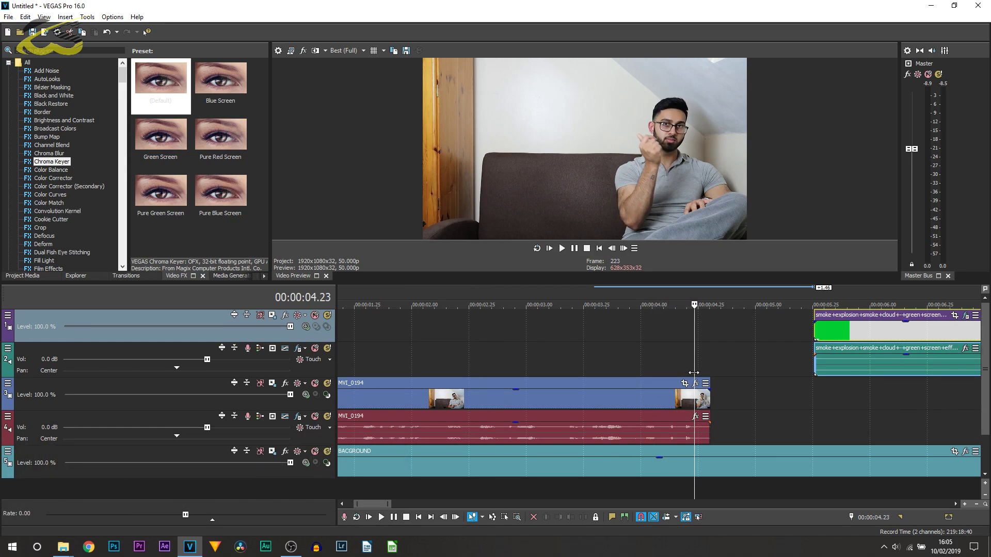
left_click_drag(868, 370, 713, 370)
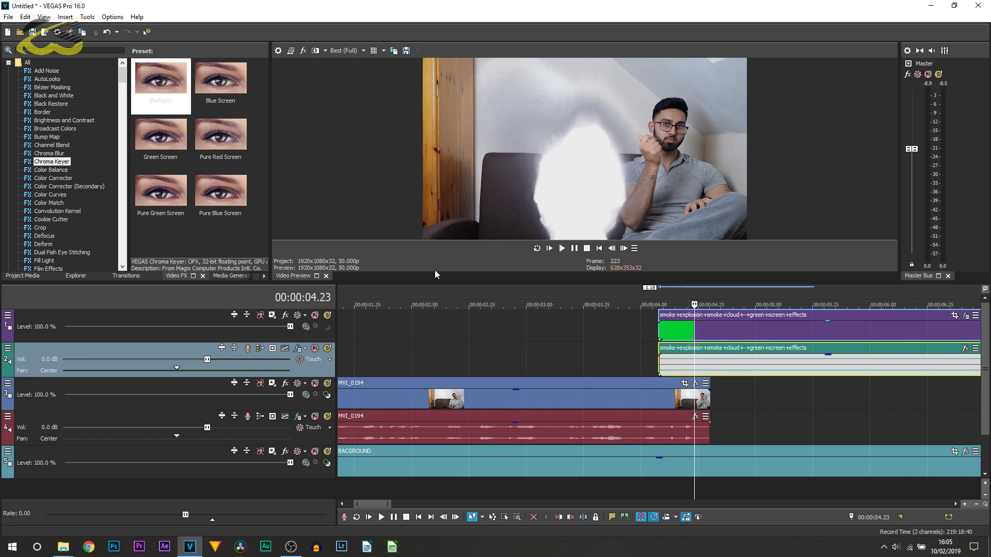
Step: Scale Track 1 about centre to 3,291.94 × 1,851.72 and move it to X 1162.50, Y -22.50
left_click(272, 317)
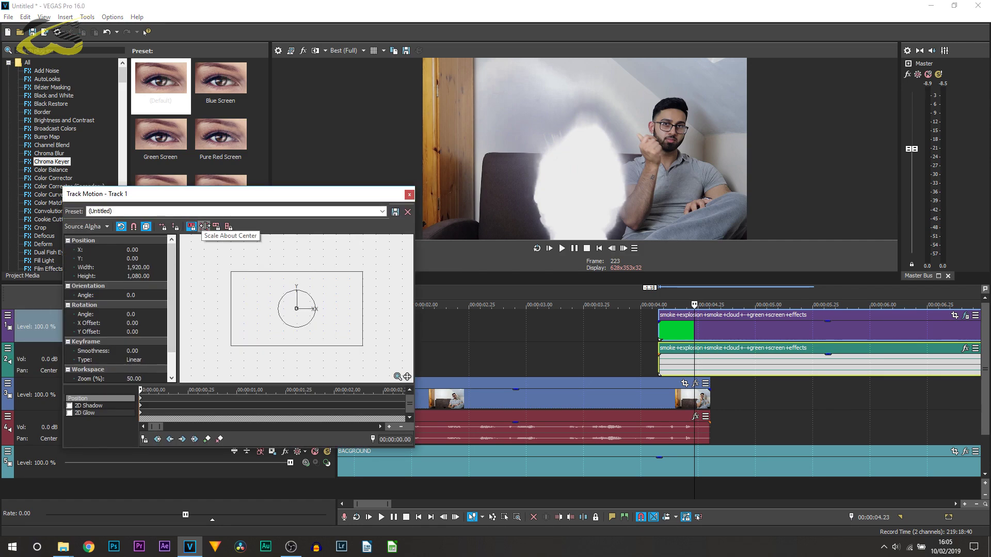
left_click(205, 227)
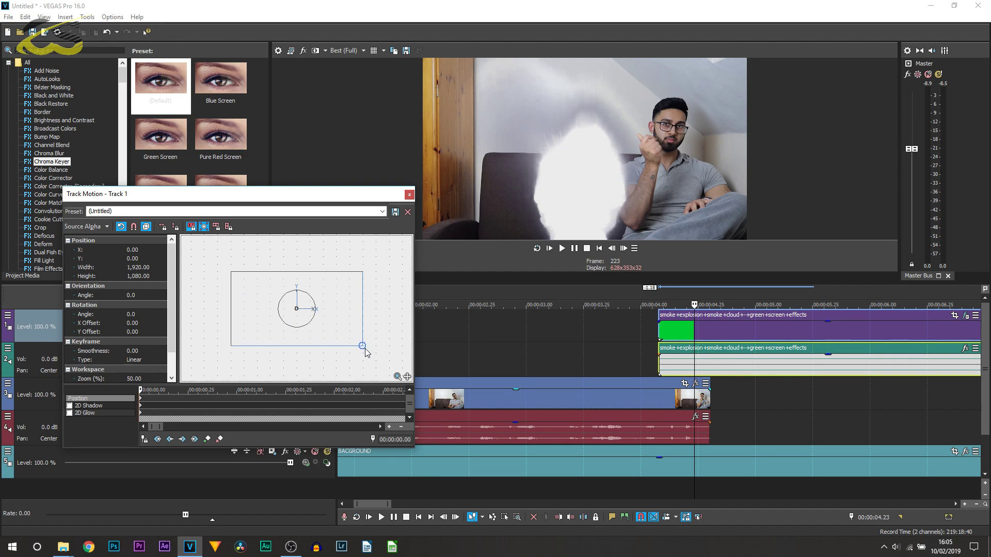
left_click_drag(363, 346, 401, 391)
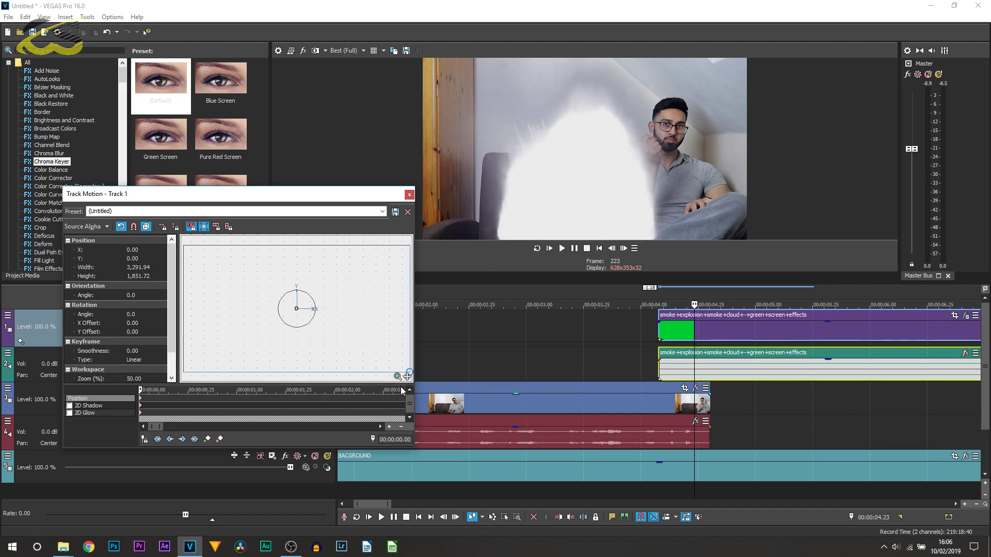
left_click_drag(320, 349, 400, 353)
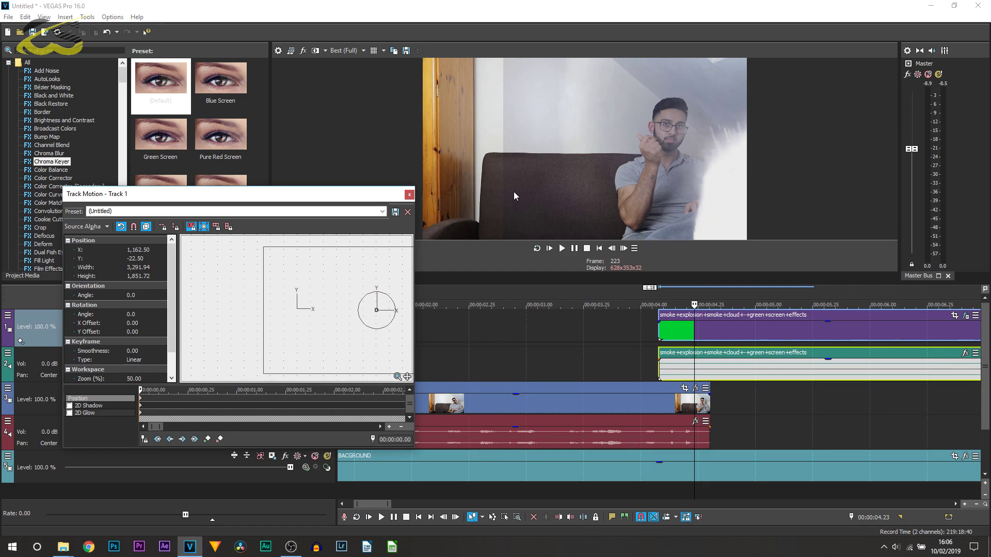
left_click(410, 195)
scroll(613, 354, "down", 3)
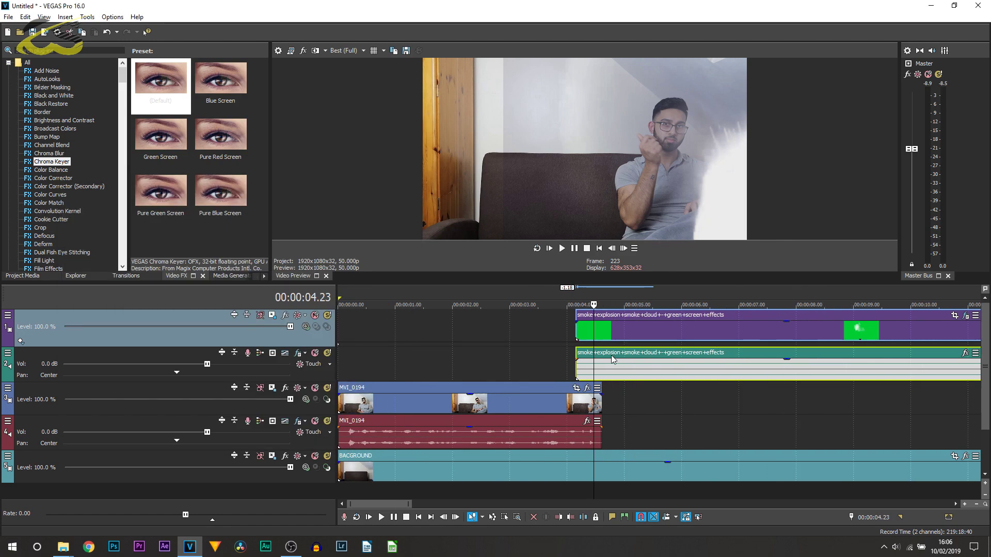
scroll(714, 353, "down", 2)
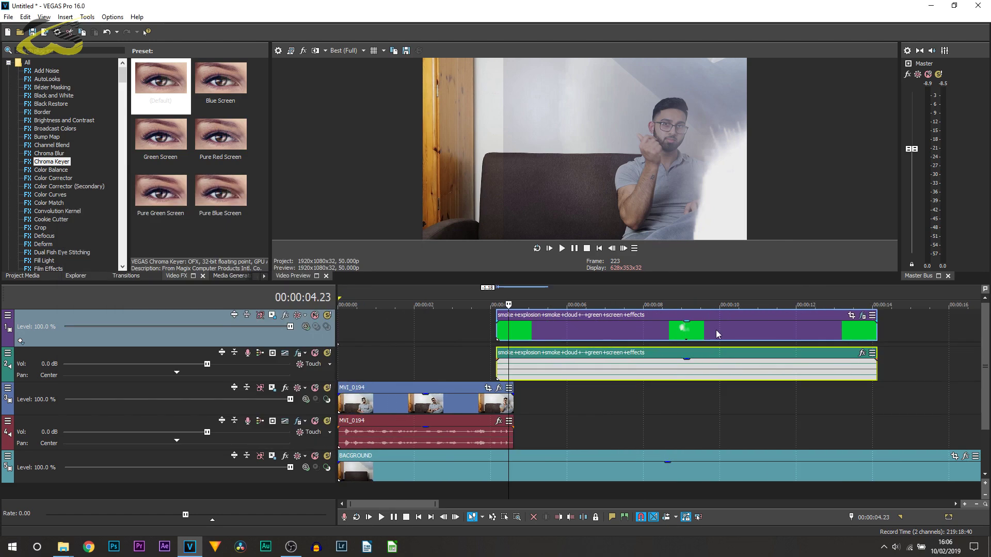
Step: Raise the smoke clip's Chroma Keyer low threshold to 0.497
left_click(862, 317)
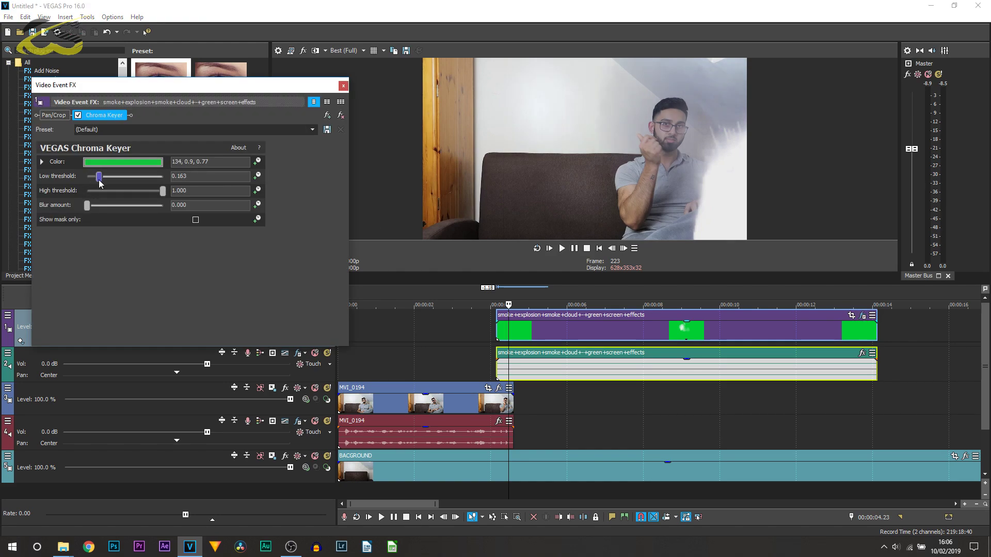
left_click_drag(96, 179, 119, 181)
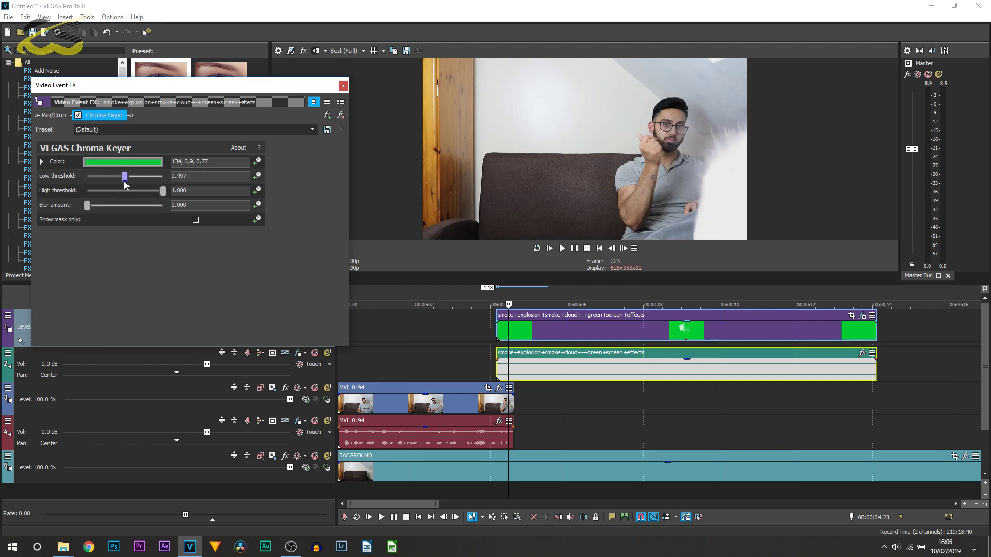
left_click(343, 85)
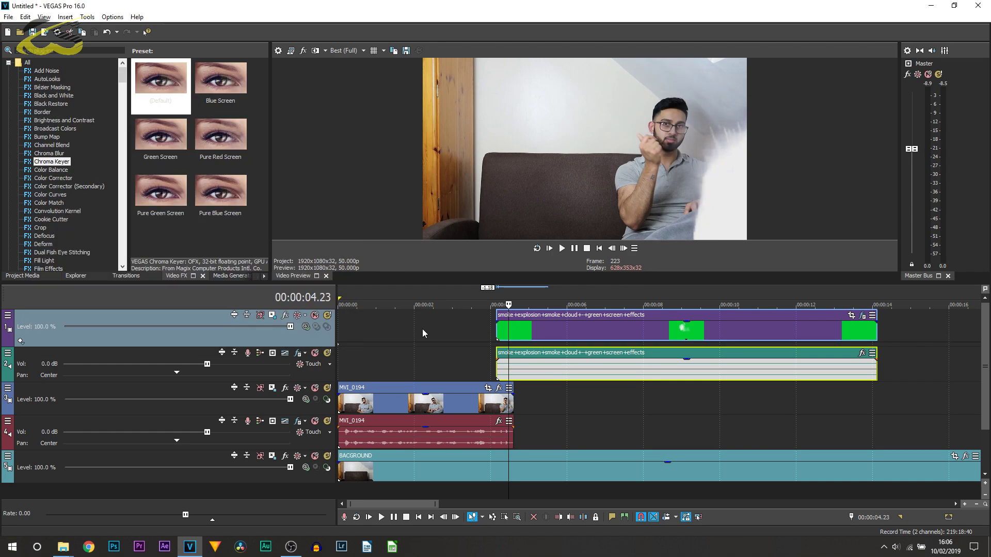
Step: Move the smoke track to X 630, Y 187.50 and play back the result
left_click(272, 316)
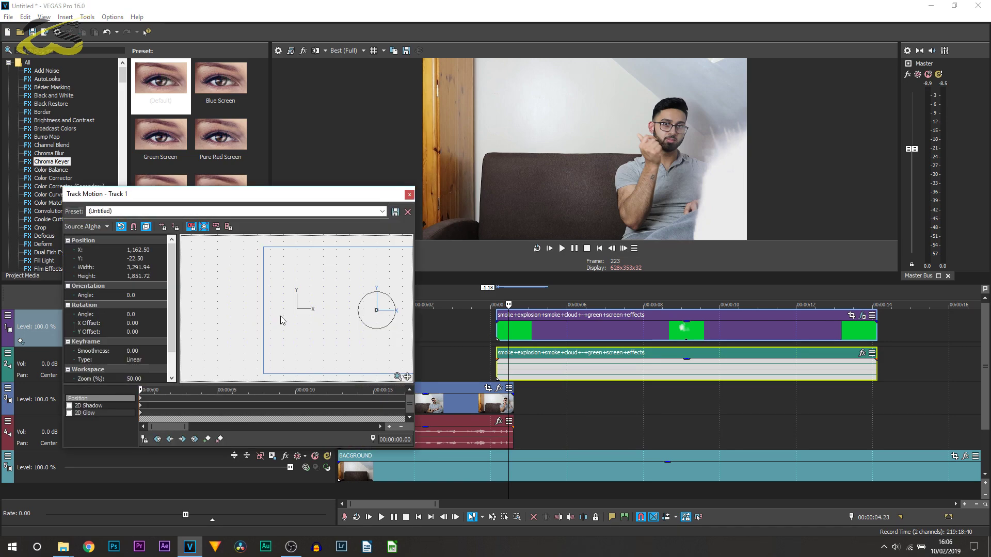
mouse_move(258, 313)
left_mouse_down()
mouse_move(240, 311)
mouse_move(244, 301)
left_mouse_up()
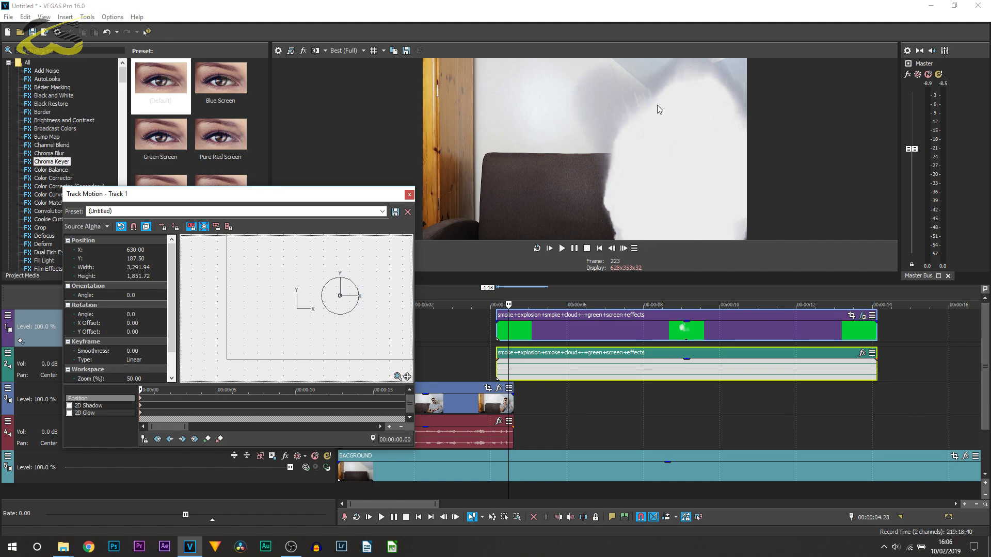
left_click(409, 195)
left_click(482, 366)
key("space")
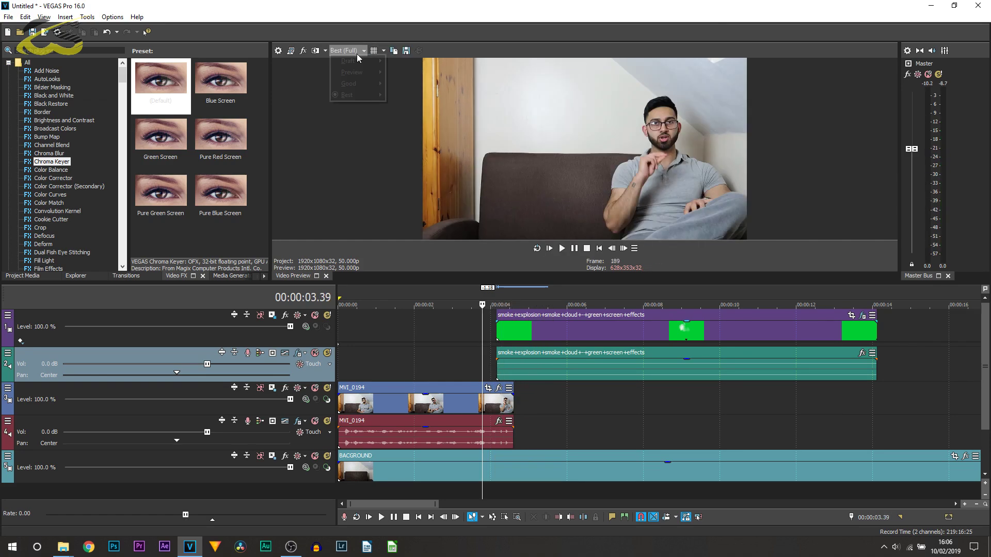
Step: Switch preview to Preview (Auto), play the teleport and scrub back to 03.30 to check timing
mouse_move(361, 72)
left_click(405, 73)
key("space")
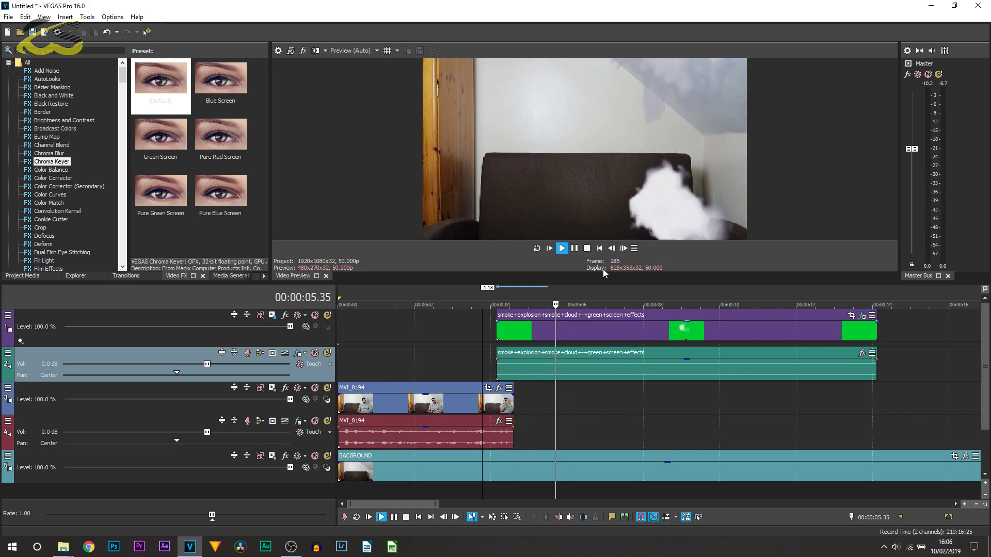
key("space")
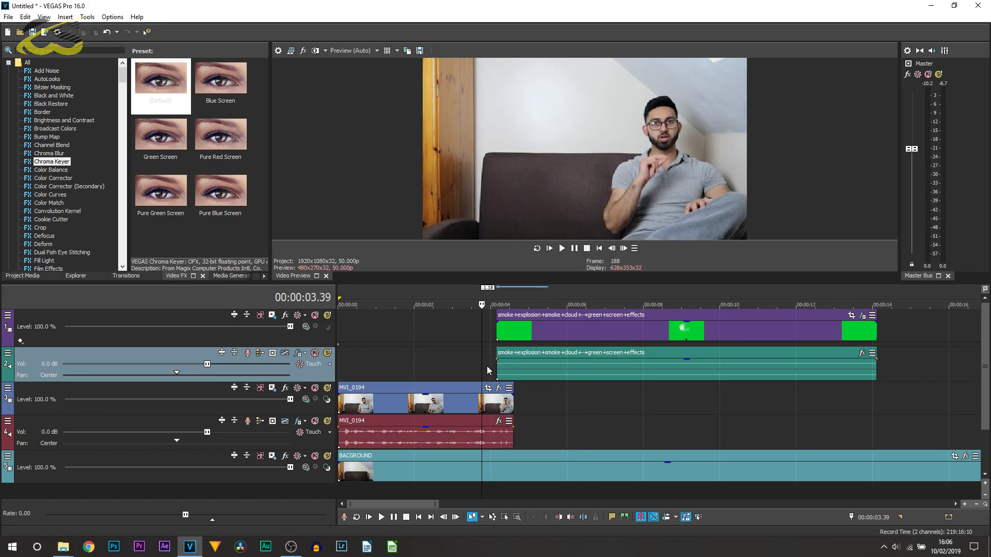
left_click_drag(482, 432, 505, 406)
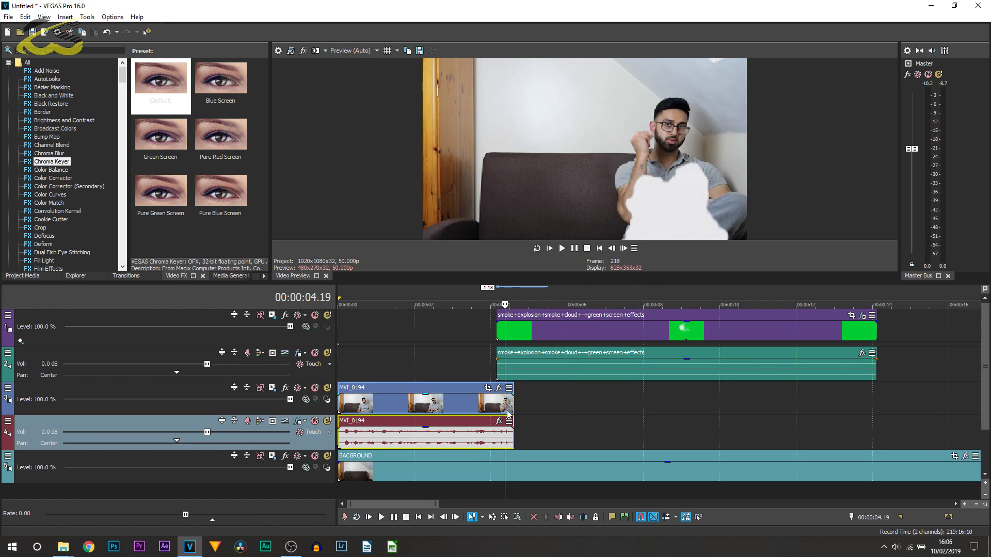
left_click(474, 408)
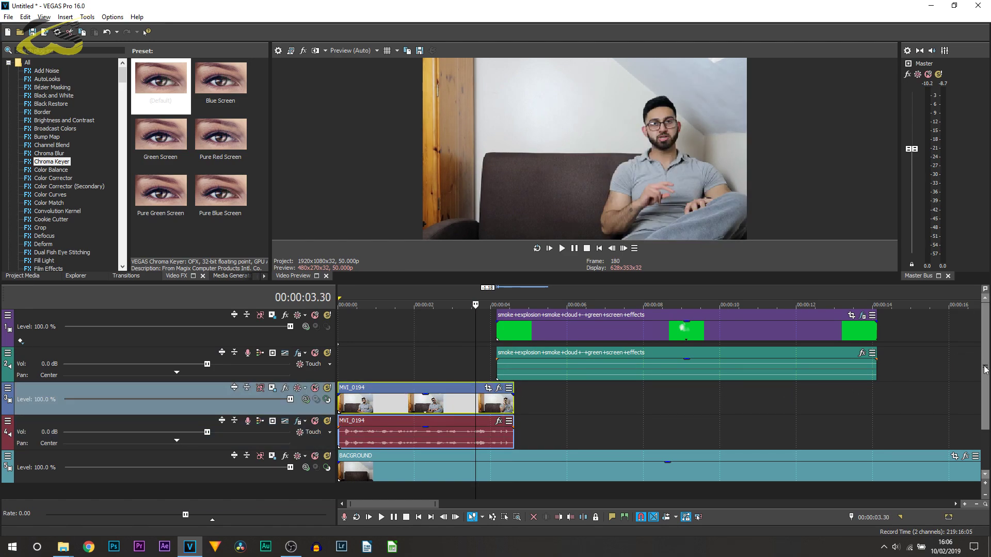
scroll(962, 355, "down", 1)
left_click(520, 441)
Step: Split the smoke clips at 00:00:05.35
left_click_drag(521, 398, 562, 402)
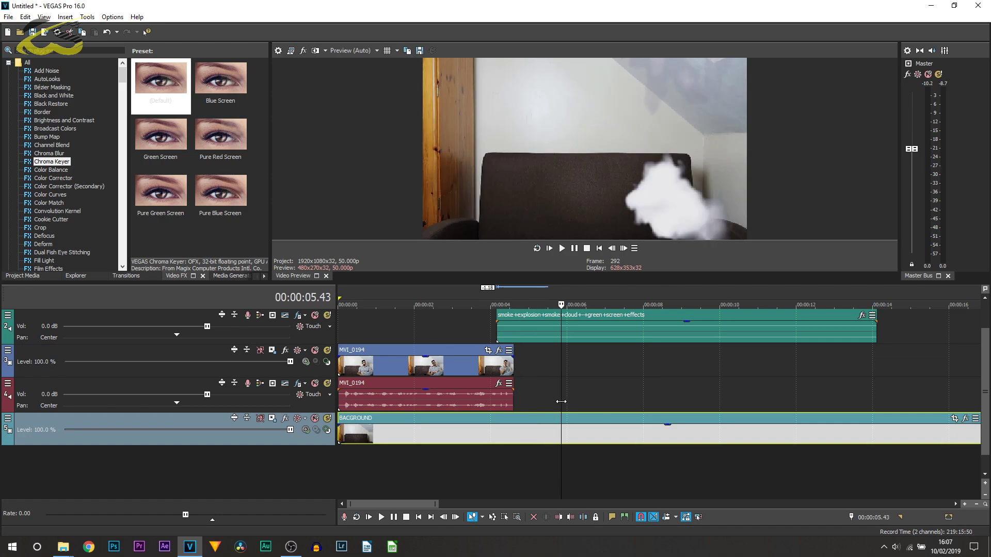
scroll(984, 382, "up", 1)
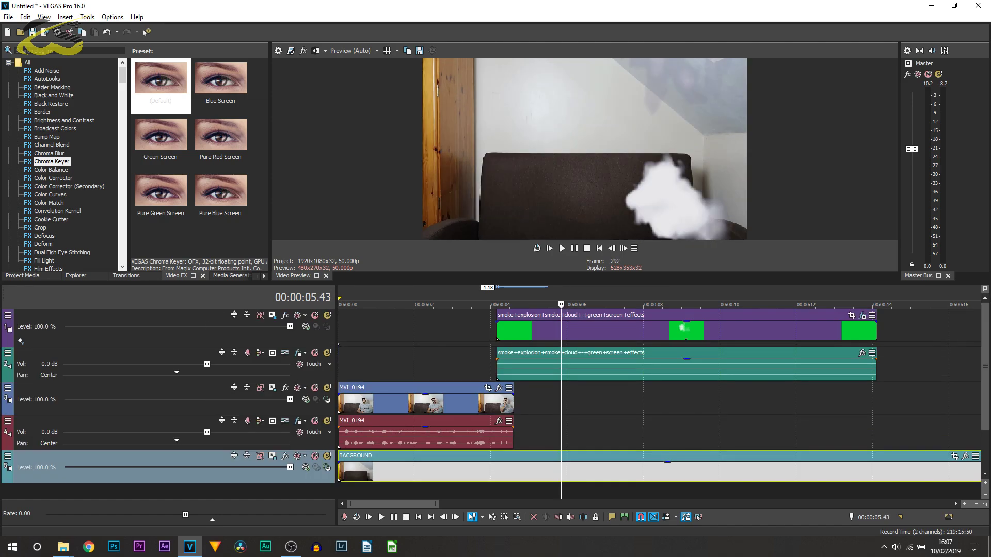
left_click_drag(537, 403, 555, 390)
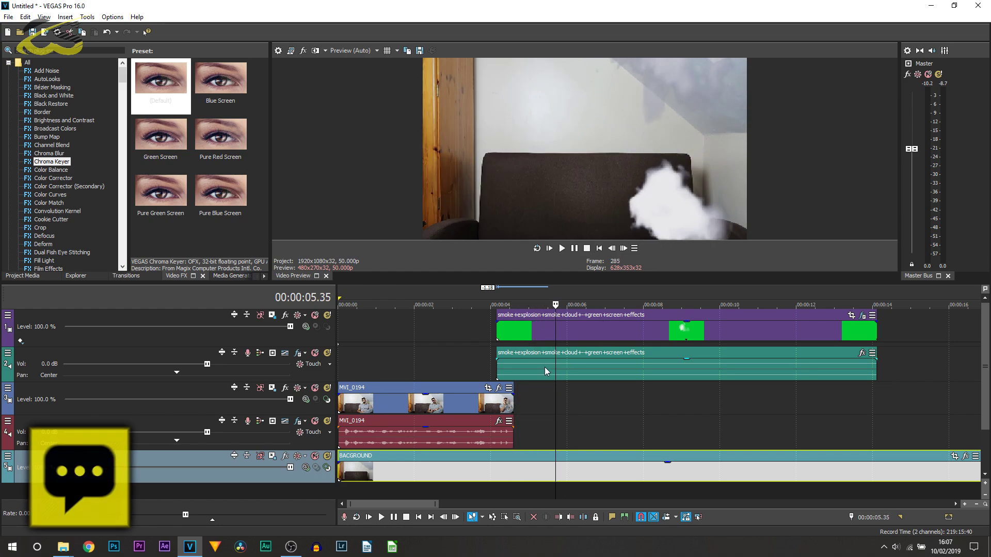
key("s")
Step: Speed the second smoke halves up to 400% and play back the shortened explosion
left_click(558, 357)
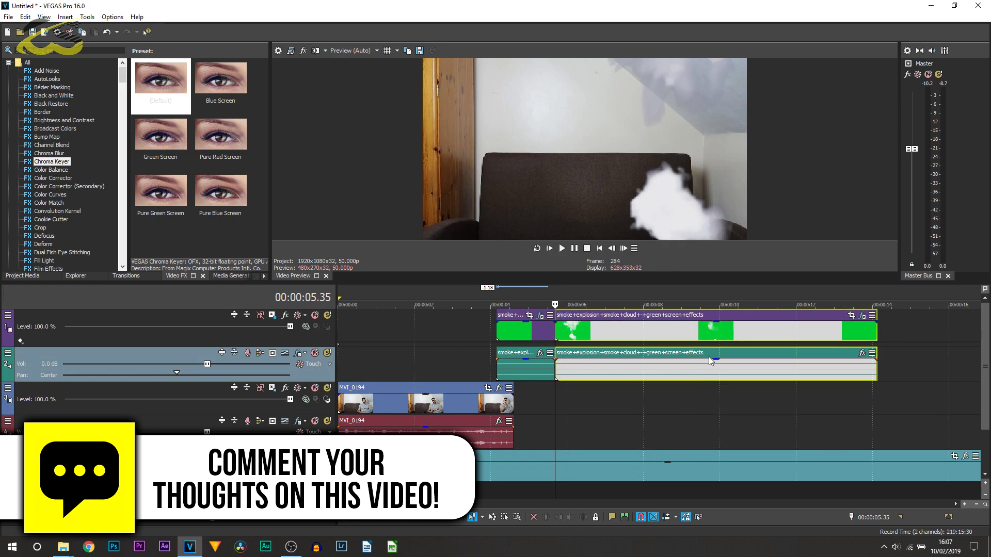
left_click_drag(876, 330, 859, 331)
left_click_drag(725, 340, 635, 340)
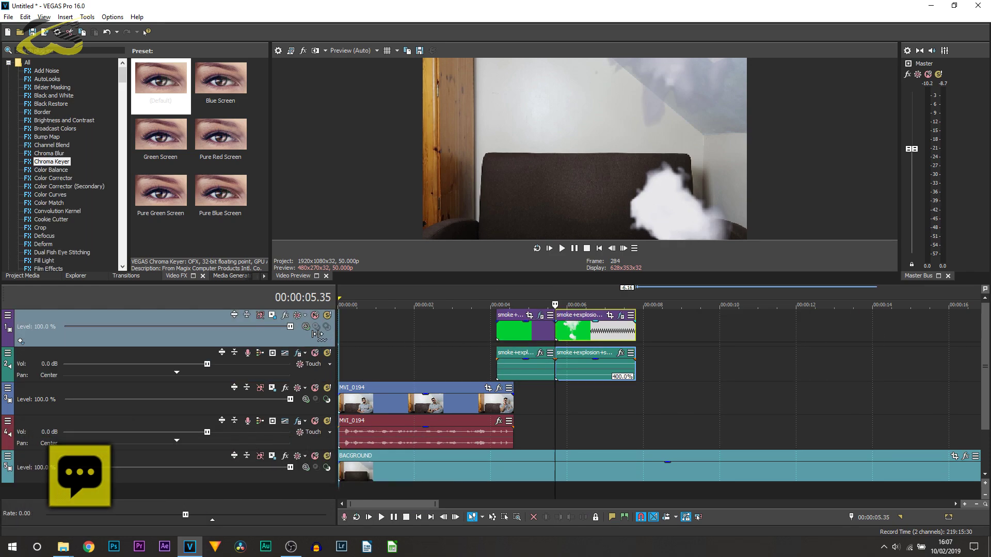
key("space")
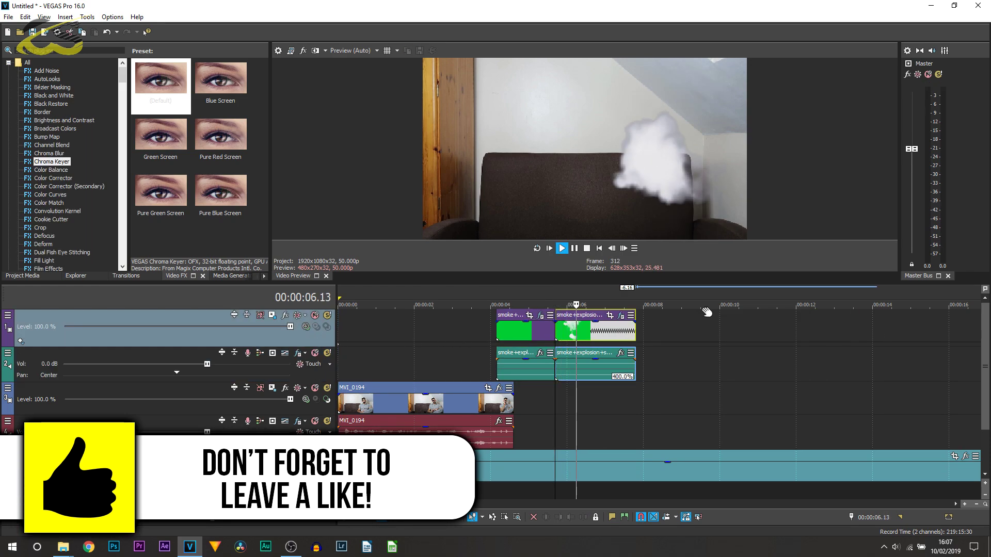
left_click(574, 248)
scroll(714, 428, "down", 3)
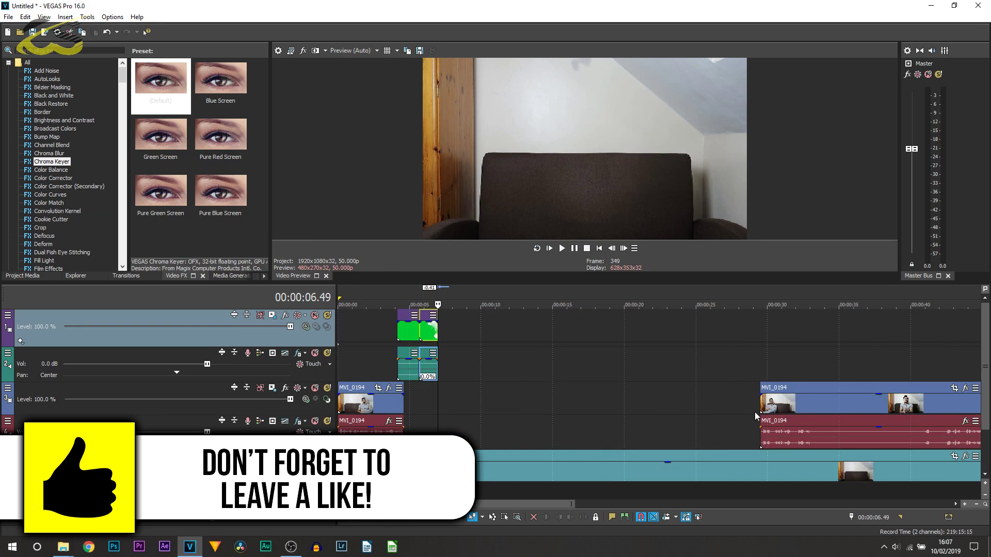
Step: Slide the later MVI_0194 clips earlier so they start around 8.11 s
left_click_drag(784, 407, 481, 411)
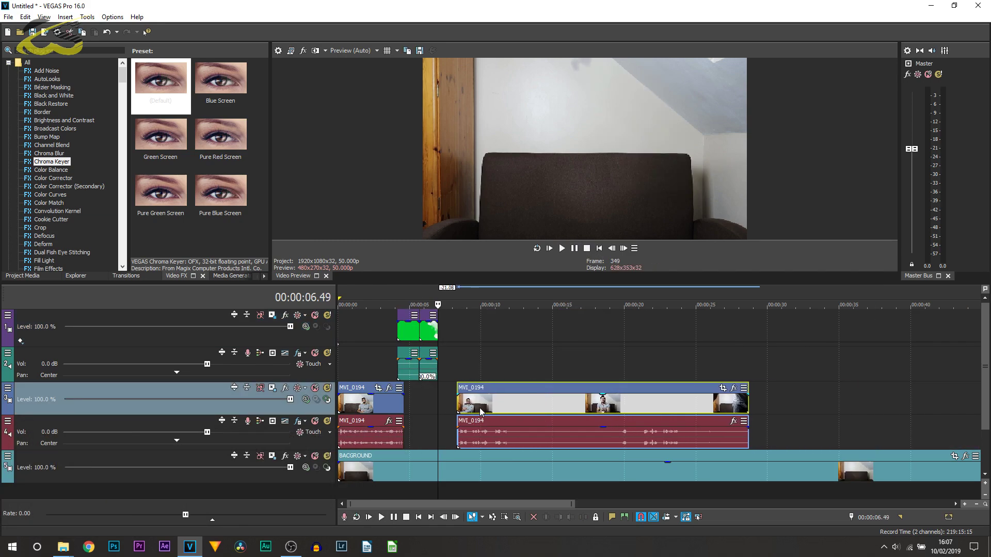
left_click(461, 416)
scroll(508, 423, "up", 3)
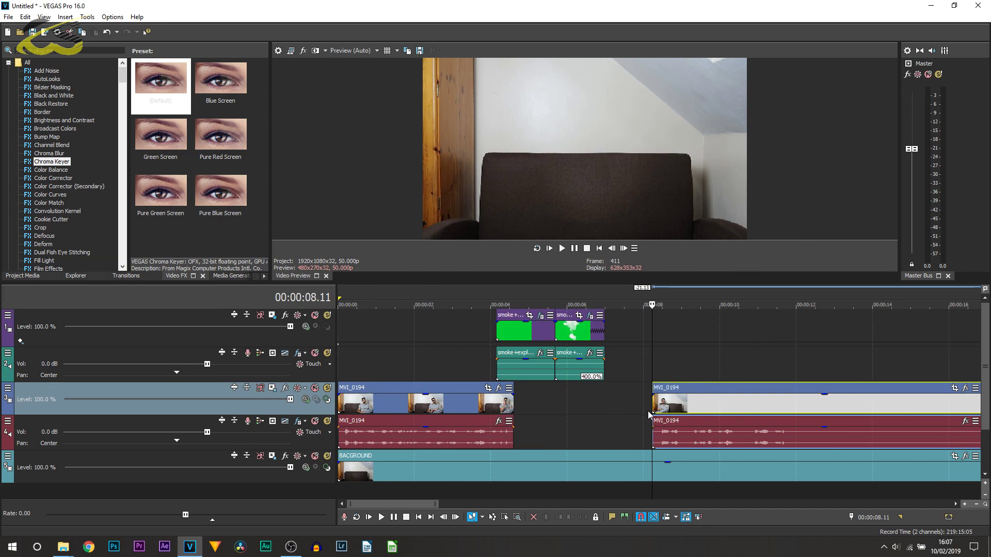
Step: Select both smoke-explosion events on the top two tracks
left_click(515, 333)
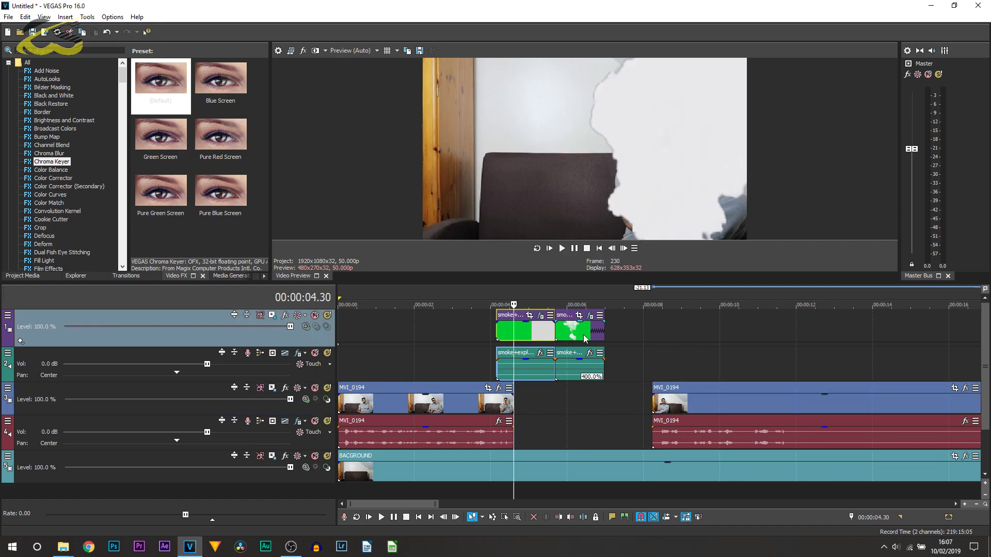
left_click(594, 321, "ctrl")
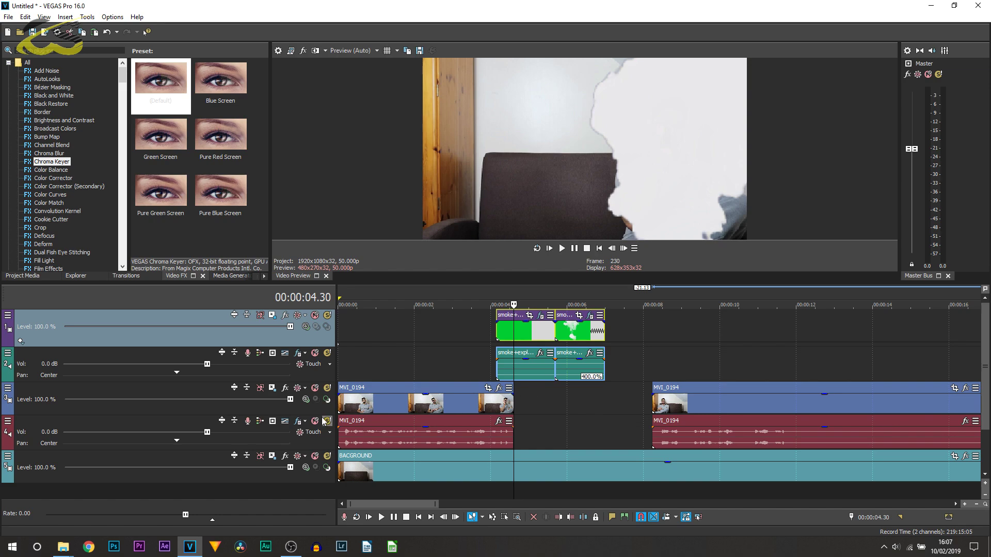
right_click(295, 413)
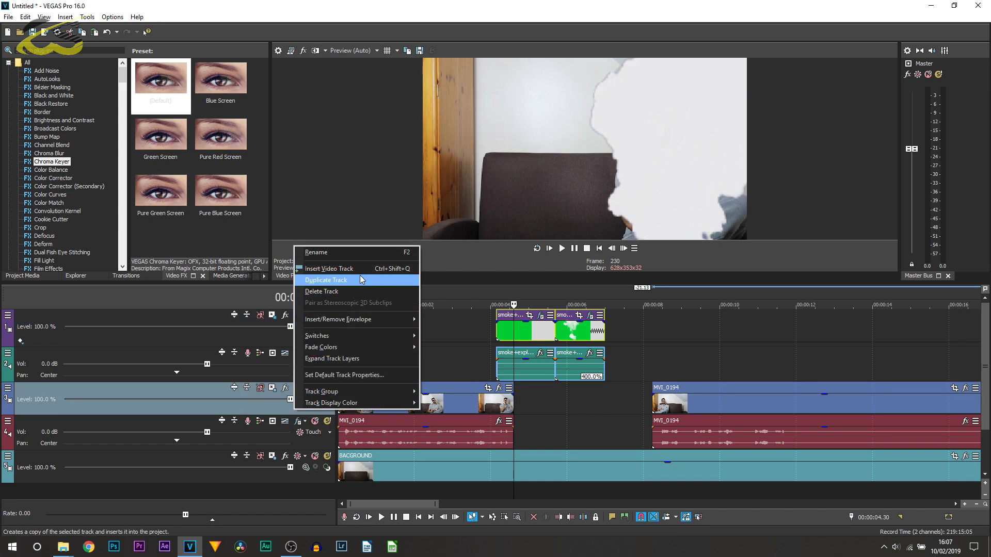
Step: Insert a new video track and paste the smoke events at about 8 s, where MVI_0194 begins
left_click(330, 268)
left_click(649, 392)
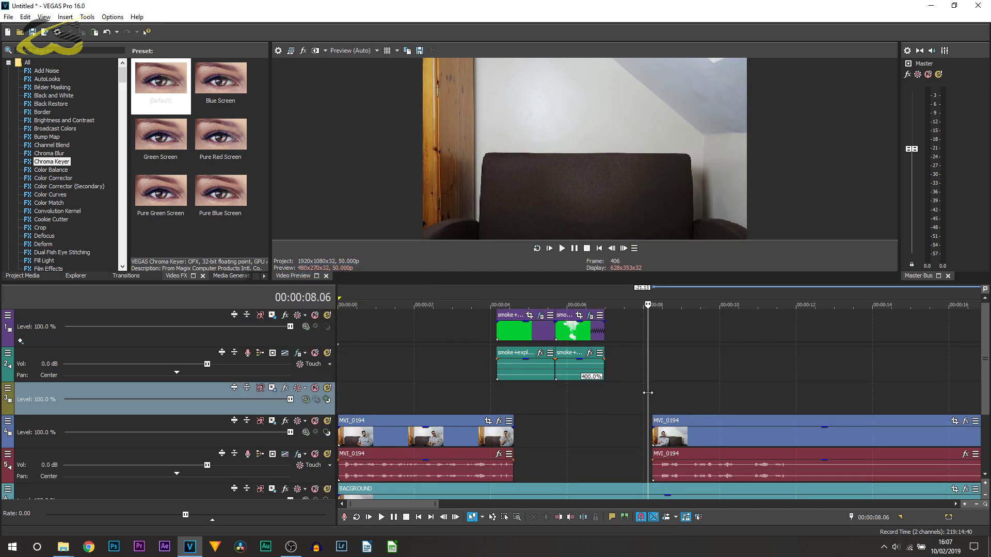
key("ctrl+v")
left_click(648, 406)
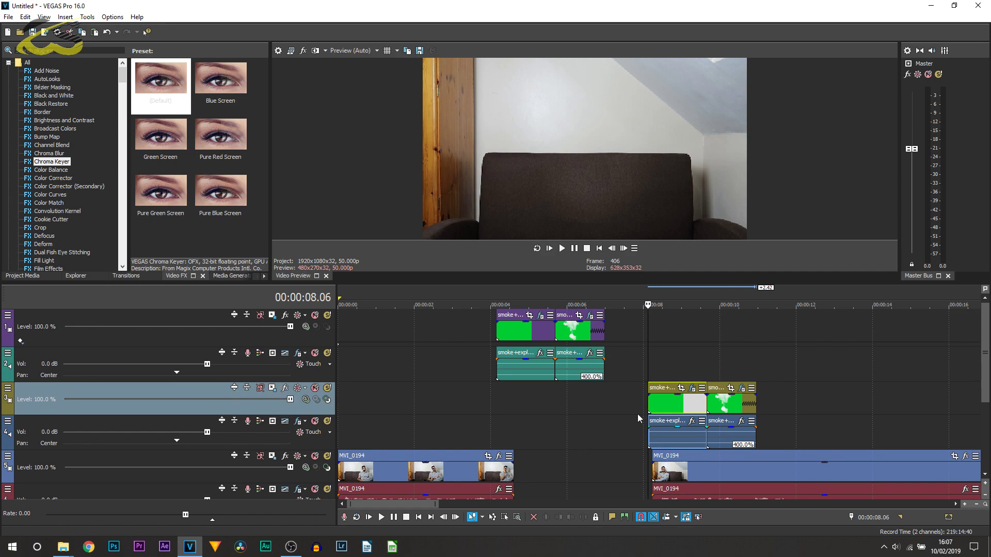
scroll(750, 469, "up", 5)
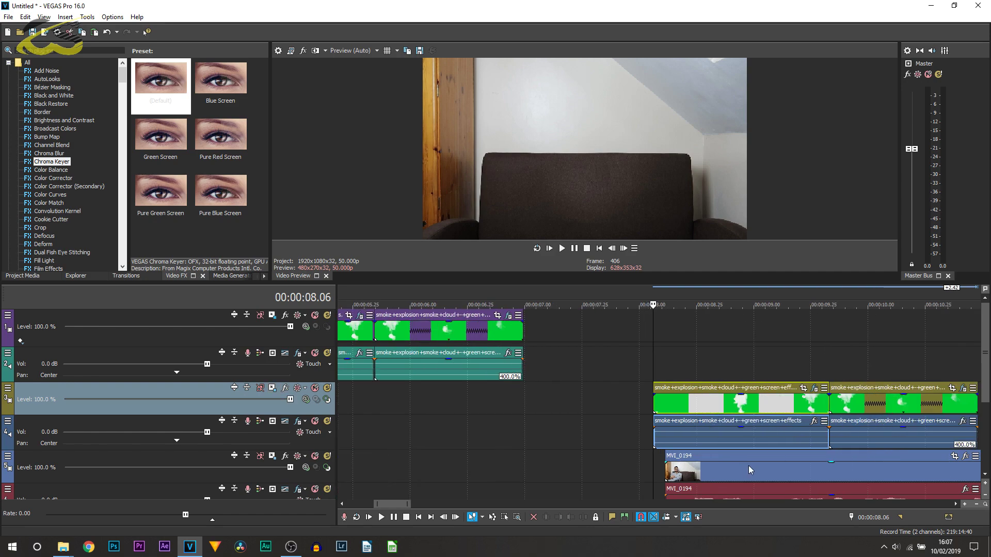
left_click(662, 366)
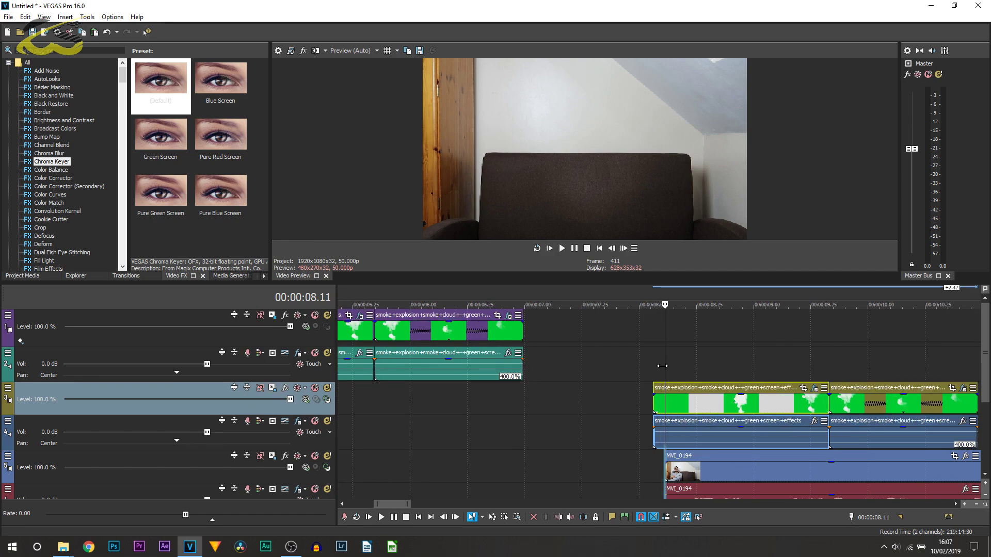
Step: Split the pasted smoke events at about 8.22 s and slide the right pieces left to close the gaps
left_click_drag(668, 367, 689, 368)
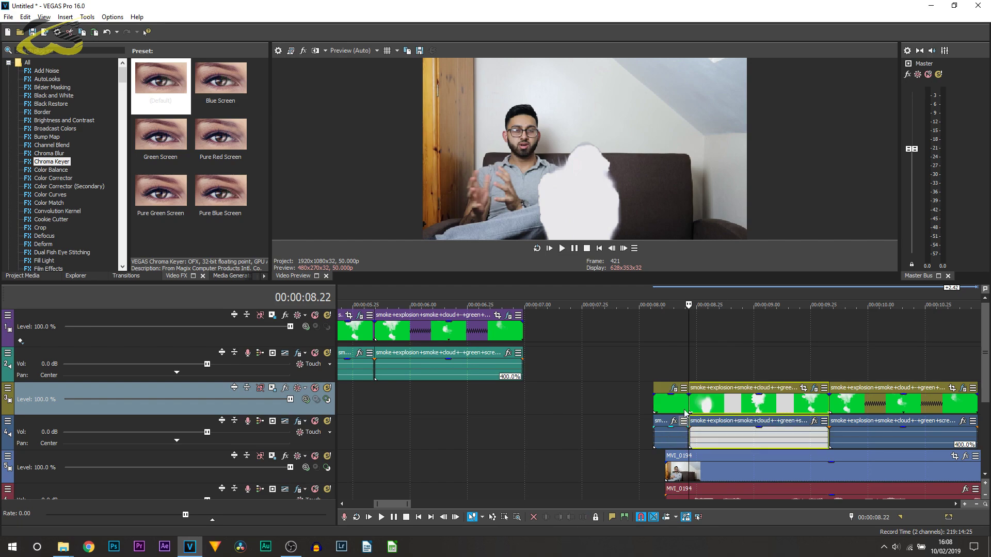
key("s")
left_click_drag(719, 406, 694, 409)
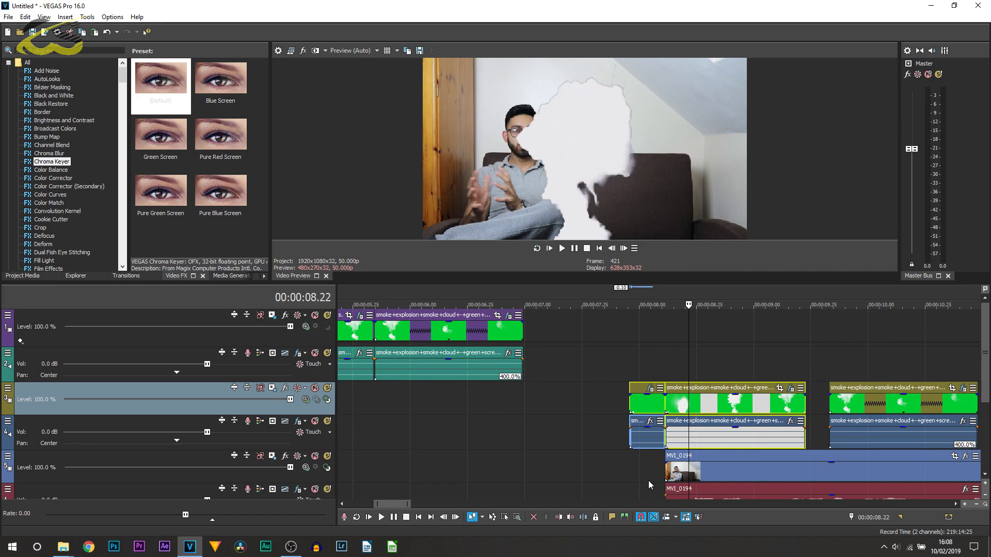
left_click_drag(648, 480, 664, 468)
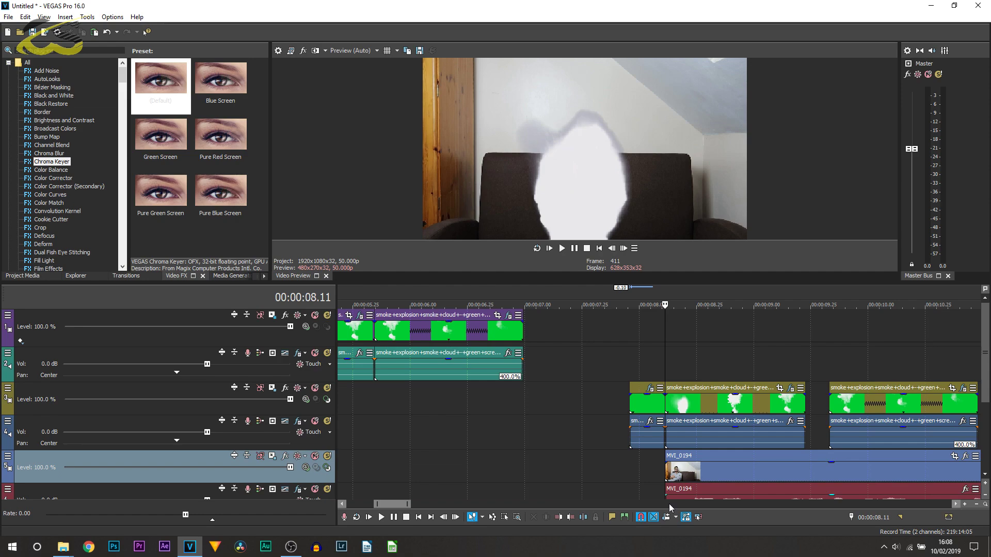
left_click_drag(926, 400, 902, 400)
Step: Enlarge Track 3's smoke to about 3,363 × 1,891 at X -410.47, Y 320.27, then preview the explosion
left_click(272, 389)
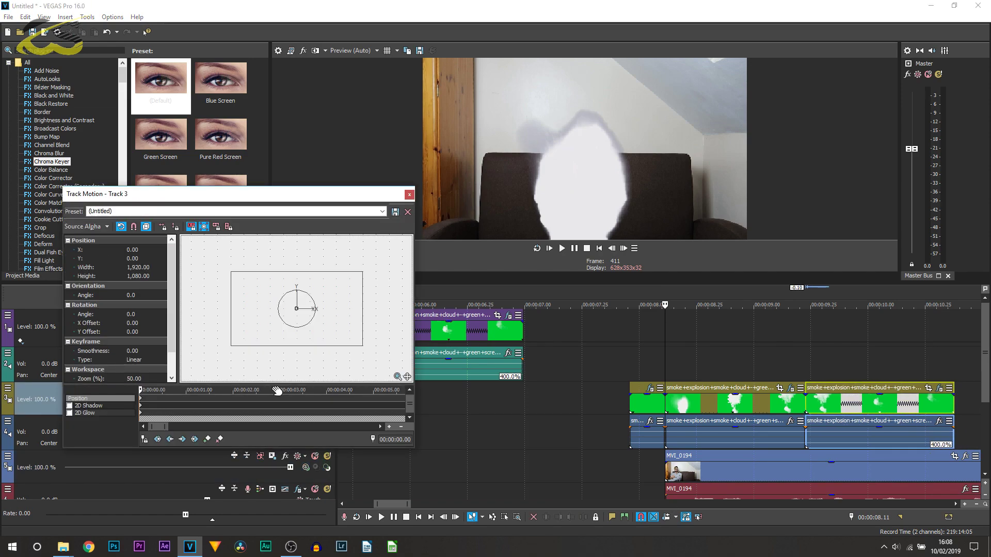
left_click_drag(380, 354, 421, 384)
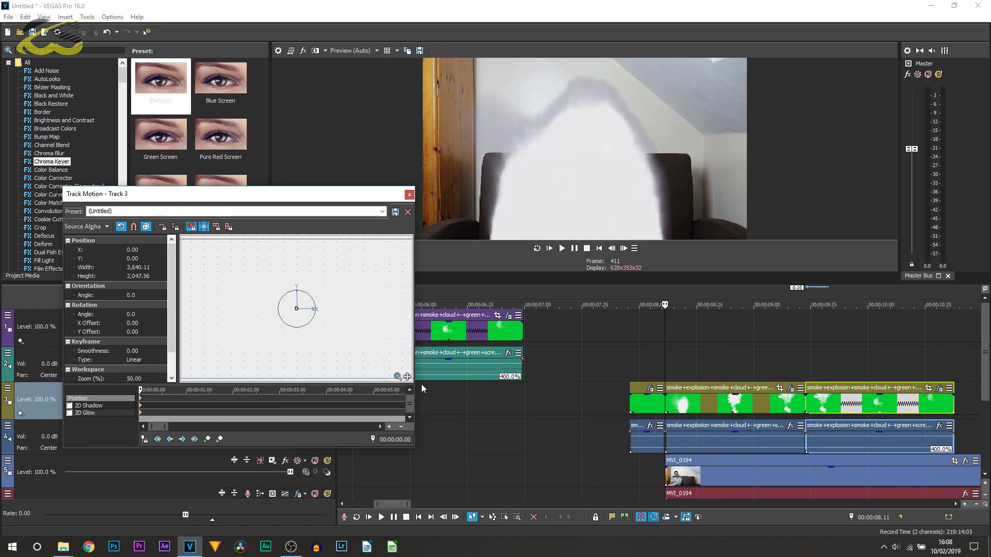
left_click_drag(367, 352, 345, 323)
left_click_drag(405, 353, 358, 343)
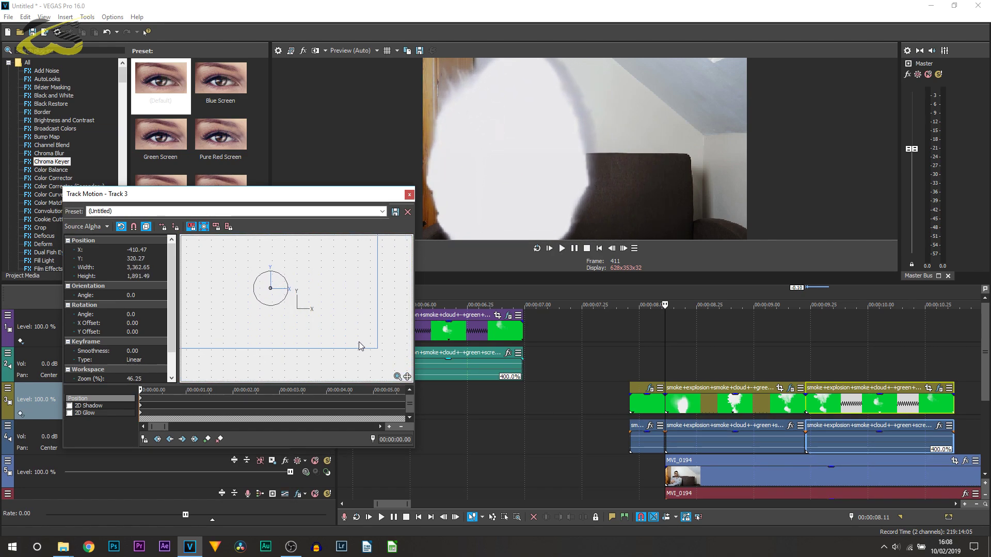
left_click(413, 195)
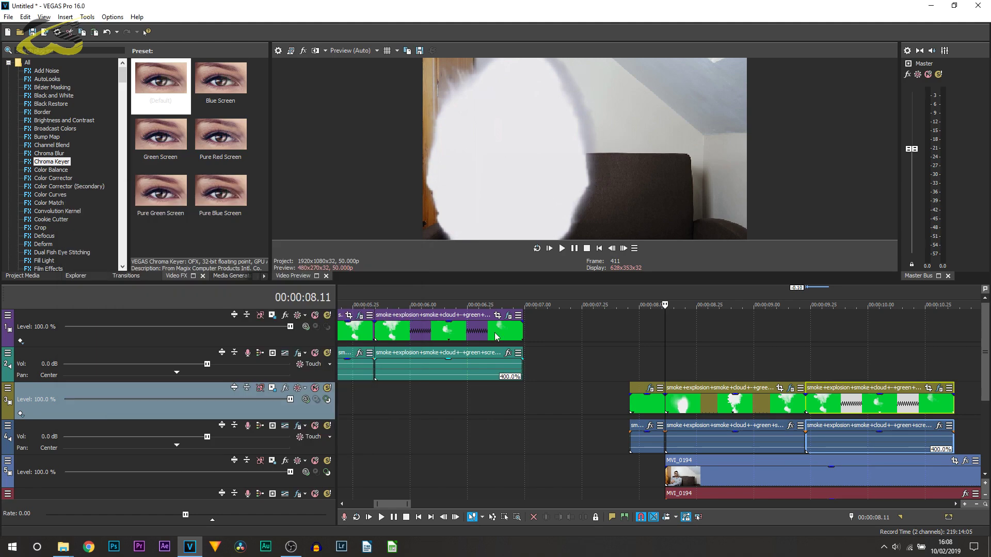
left_click(565, 487)
key("space")
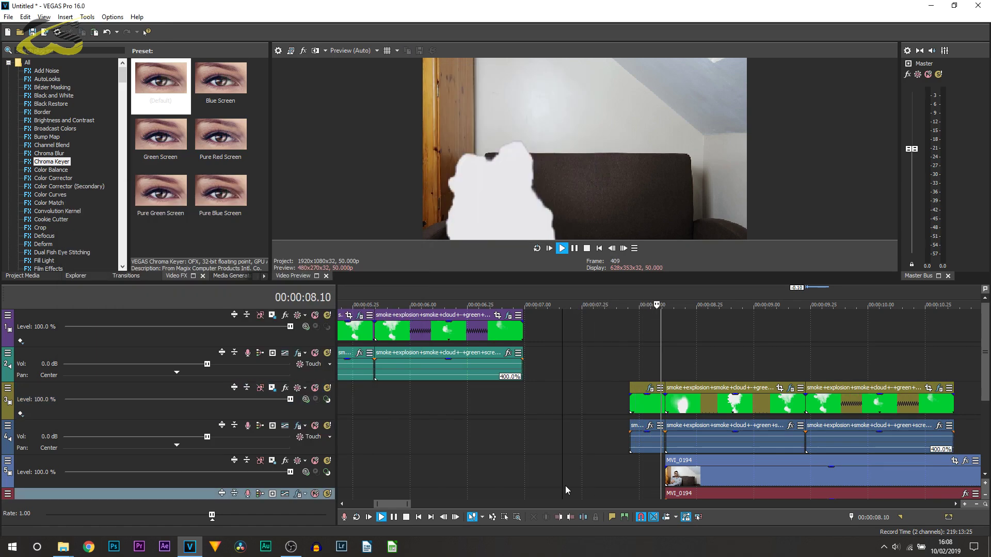
key("space")
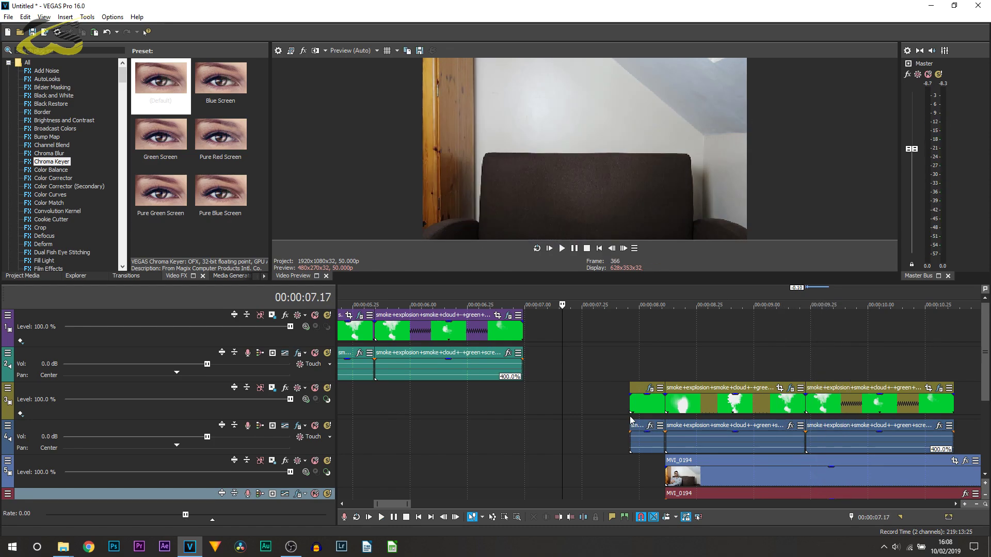
scroll(578, 411, "down", 5)
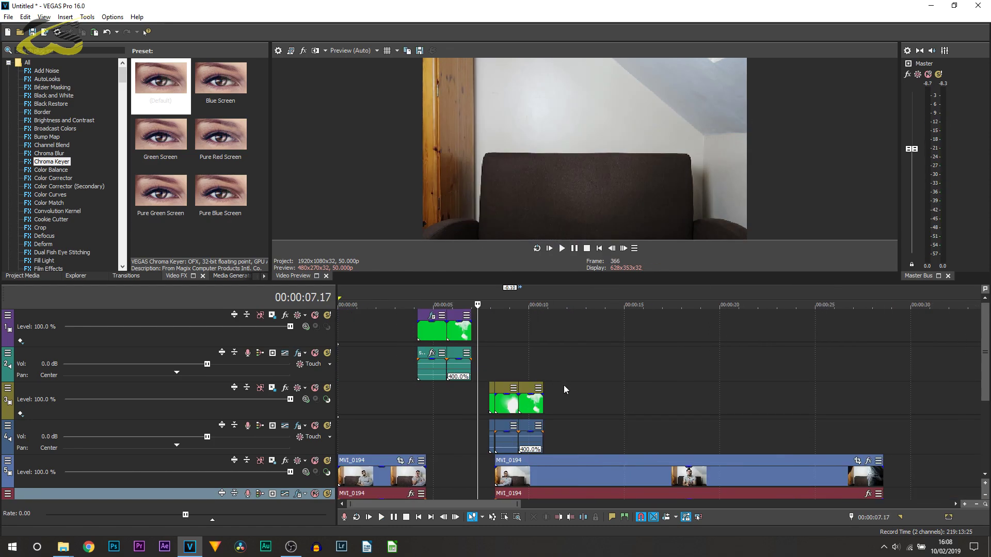
left_click(551, 248)
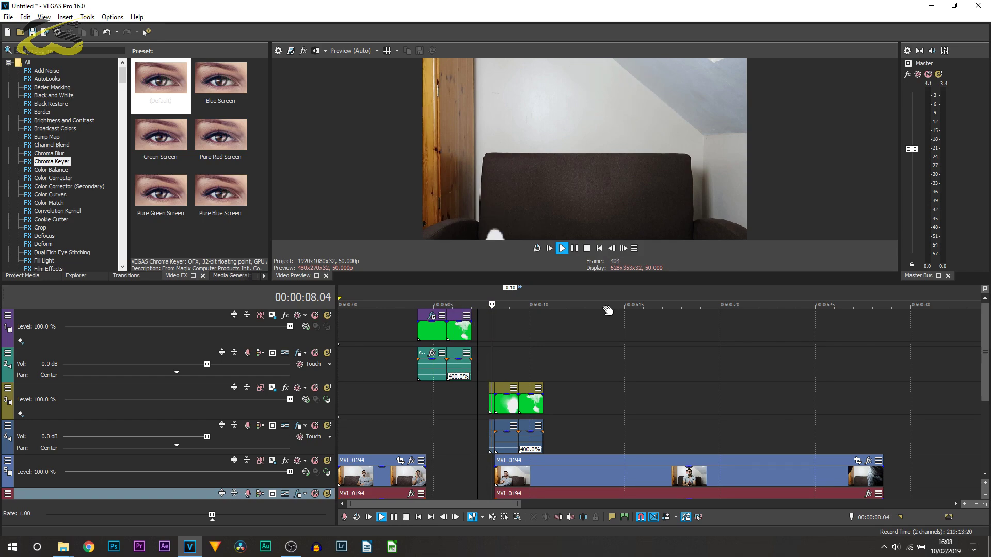
left_click(576, 248)
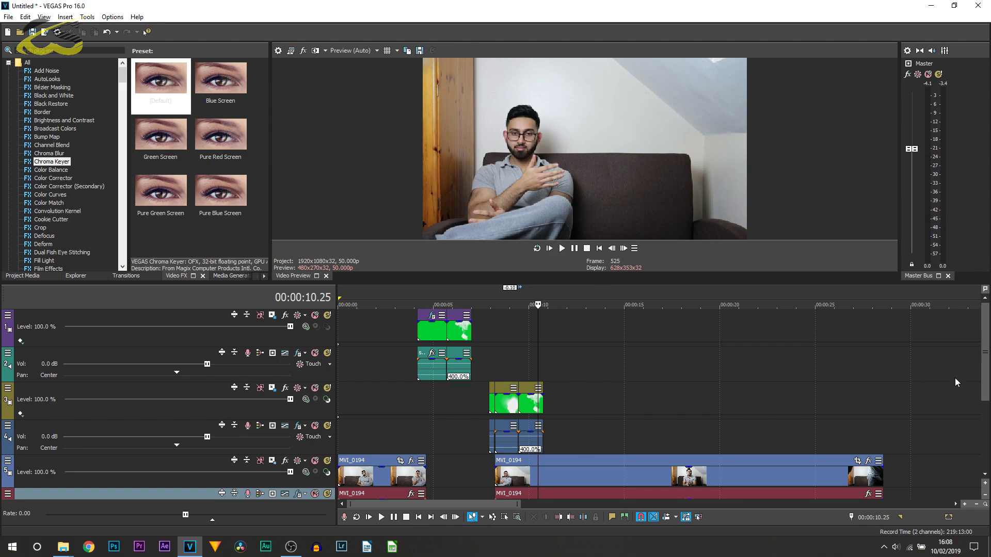
left_click_drag(987, 386, 989, 426)
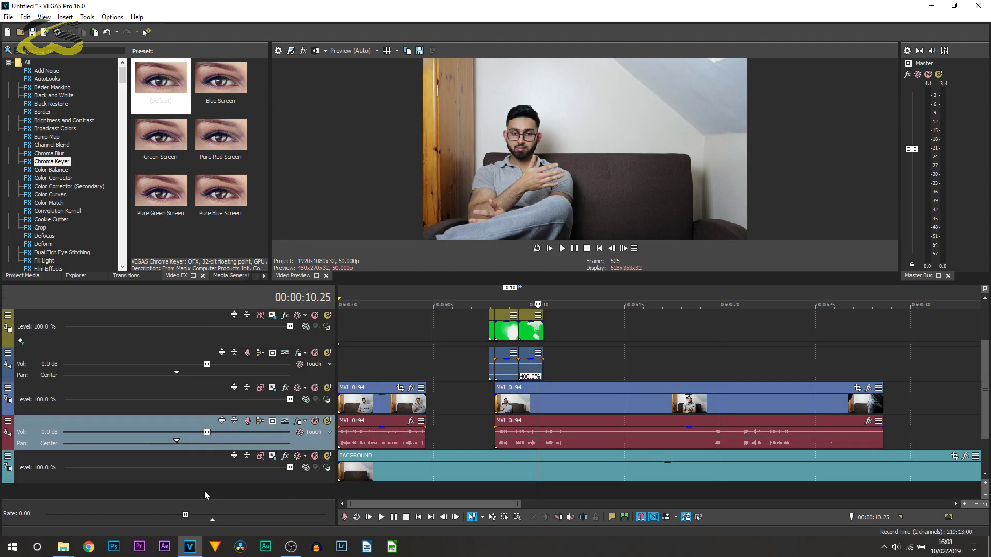
Step: Insert two new empty audio tracks
right_click(140, 424)
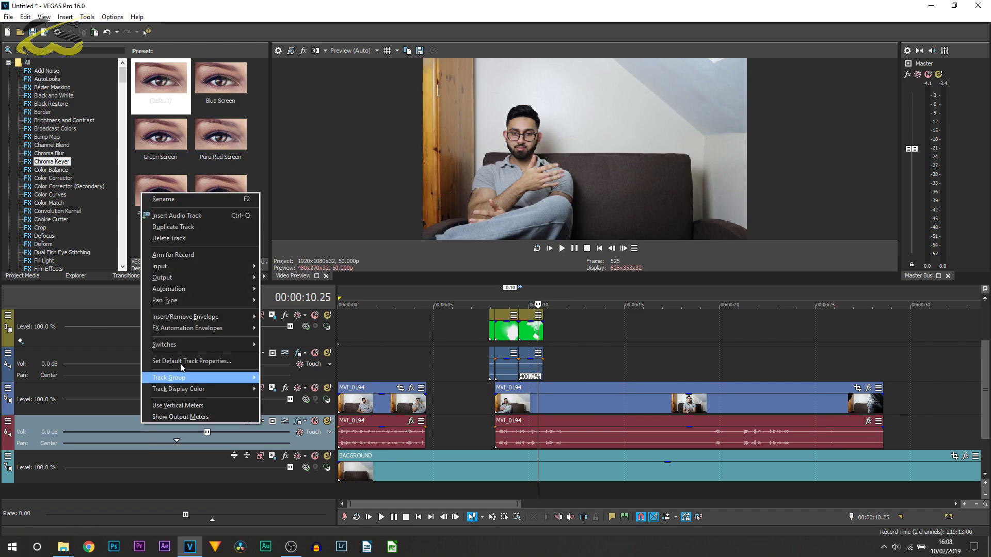
left_click(180, 216)
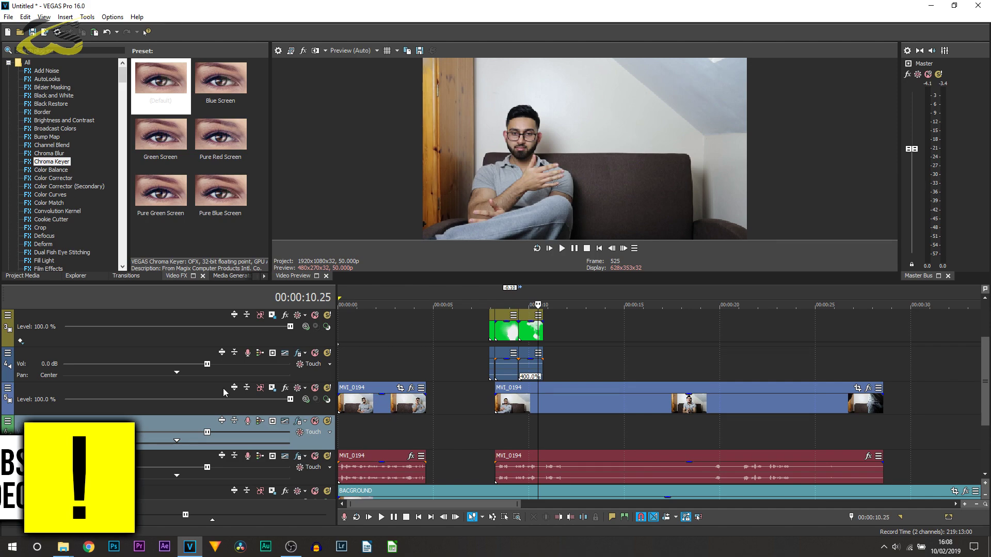
right_click(117, 424)
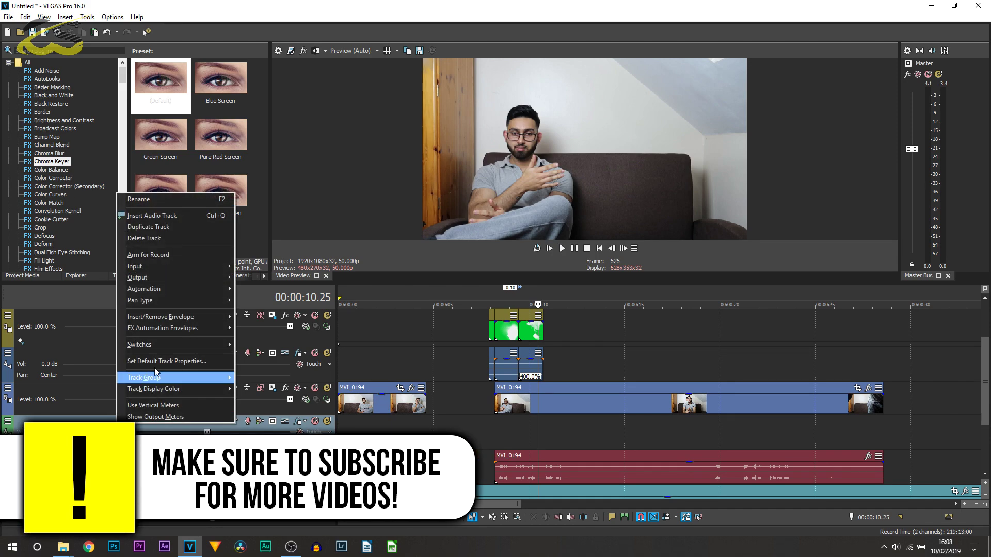
left_click(180, 217)
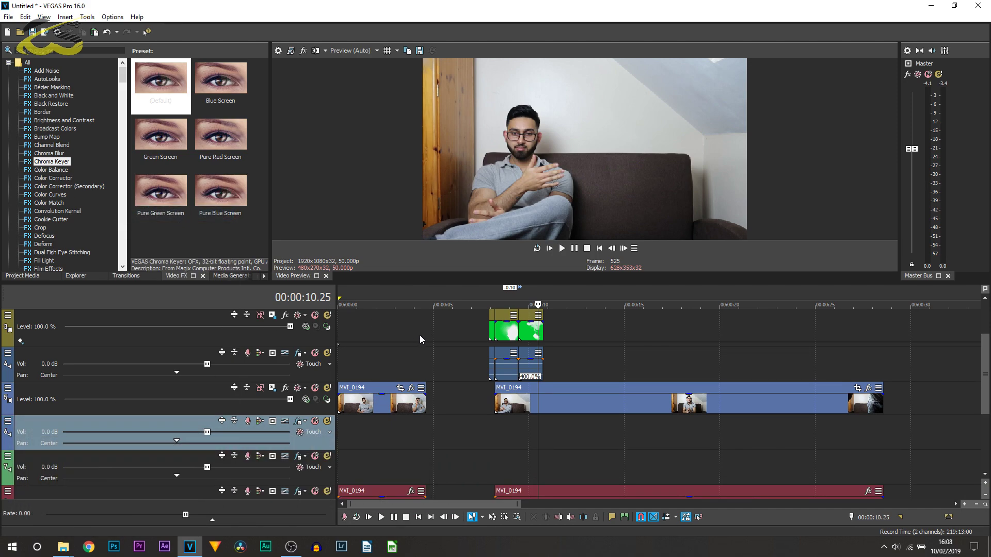
Step: Place the MAGIC SOUND EFFECT on the new audio track near 3.31 s and preview it against the video
left_click(406, 466)
scroll(557, 467, "down", 3)
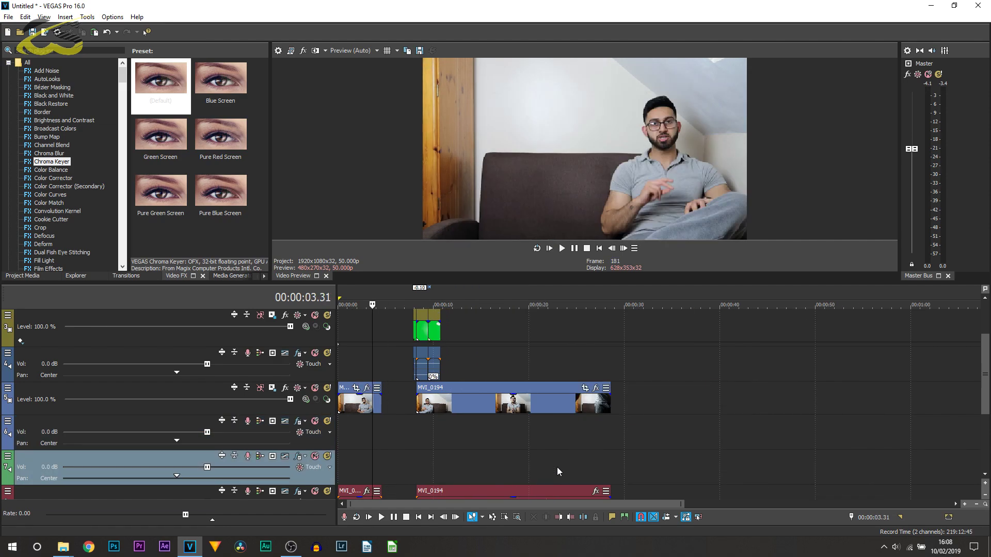
left_click(62, 547)
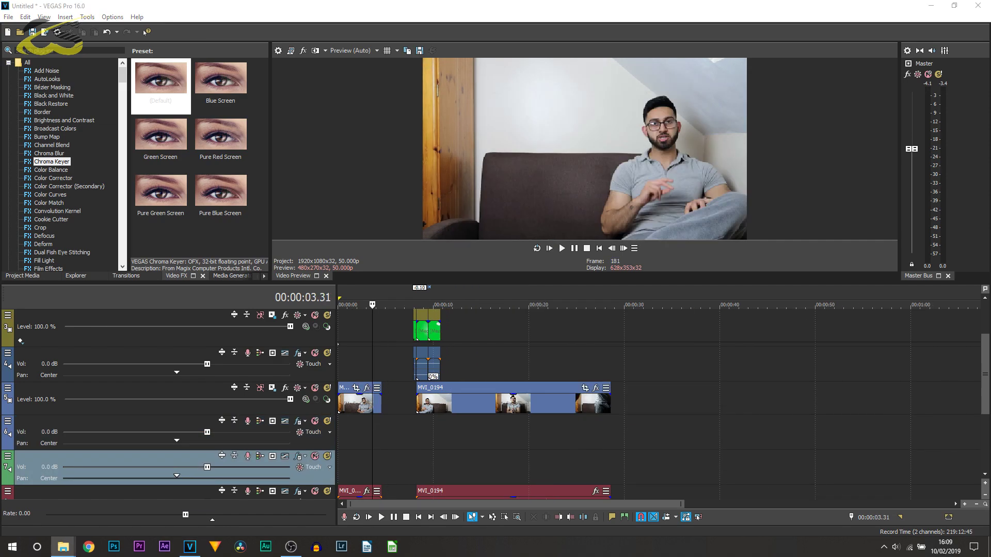
left_click_drag(584, 443, 630, 443)
scroll(640, 445, "up", 3)
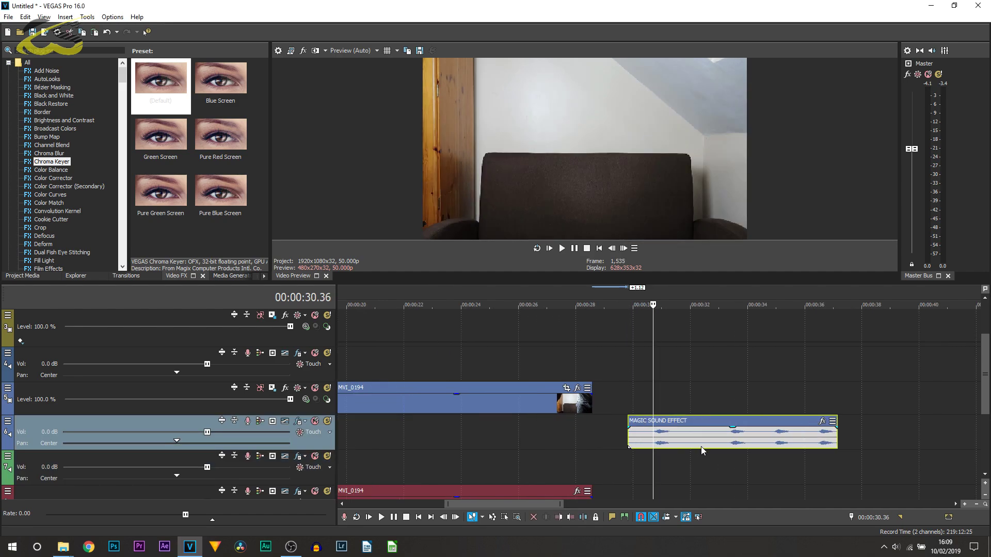
key("space")
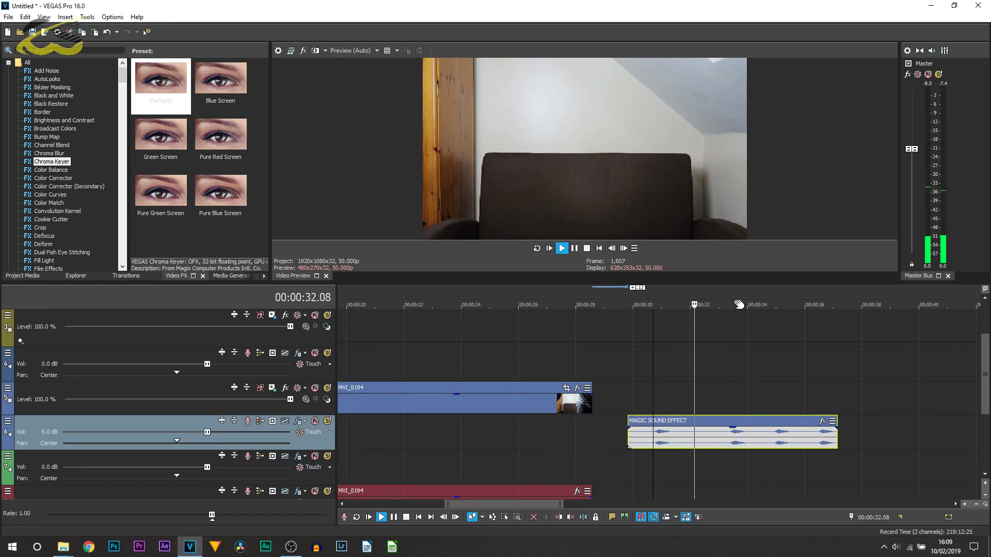
key("space")
left_click_drag(732, 452, 728, 451)
key("space")
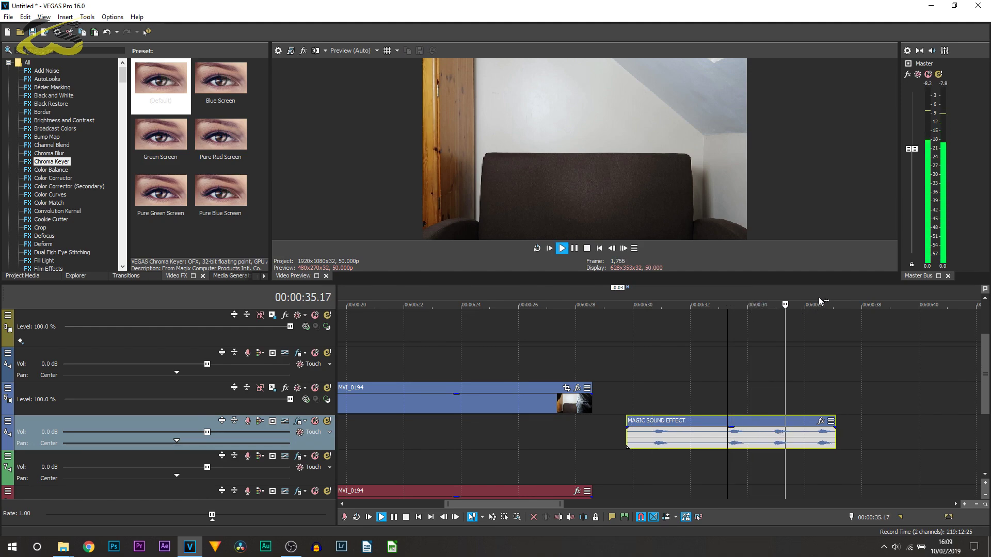
key("space")
Step: Keep only the sound's final burst and move it to the first cut, around 4.3 s
left_click(814, 447)
key("s")
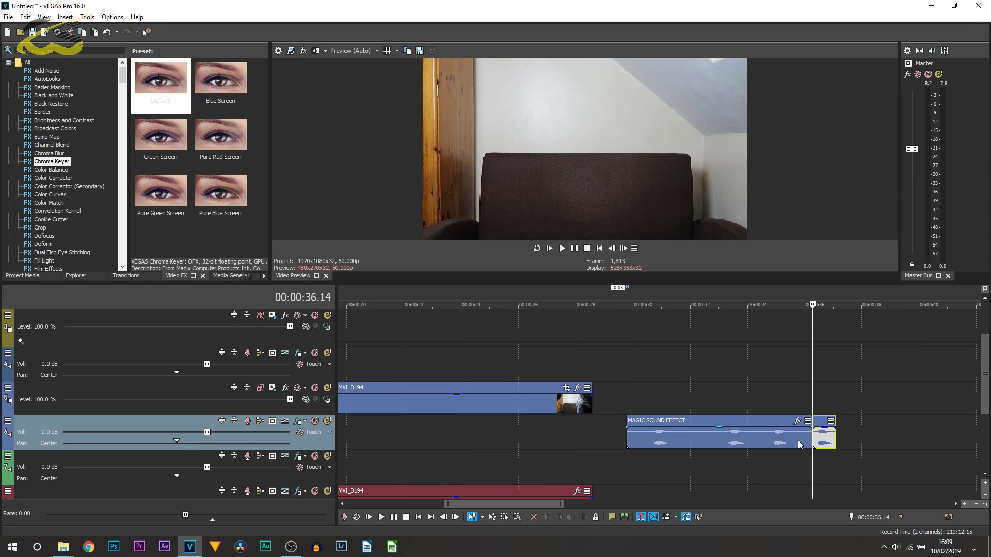
left_click(796, 447)
key("Delete")
scroll(817, 447, "down", 3)
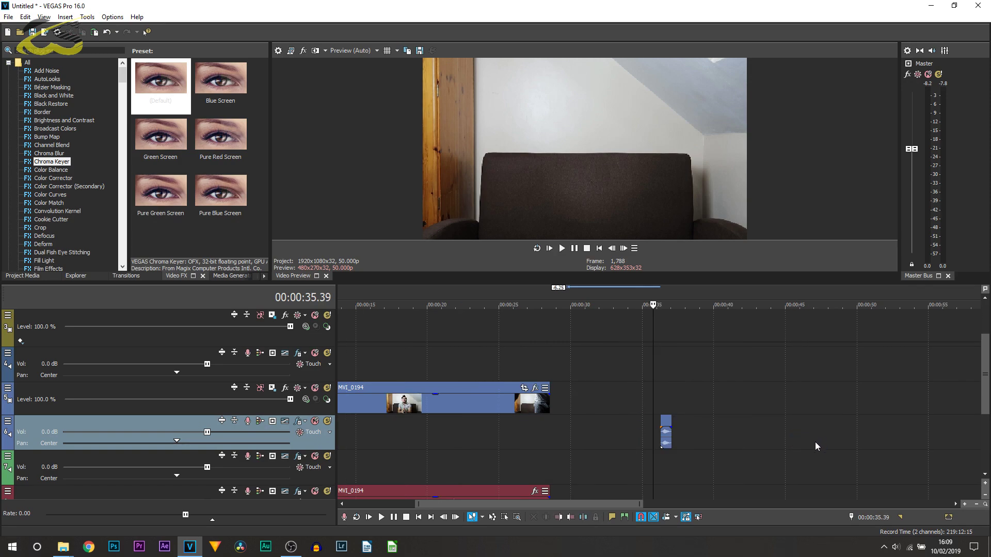
left_click_drag(670, 450, 410, 440)
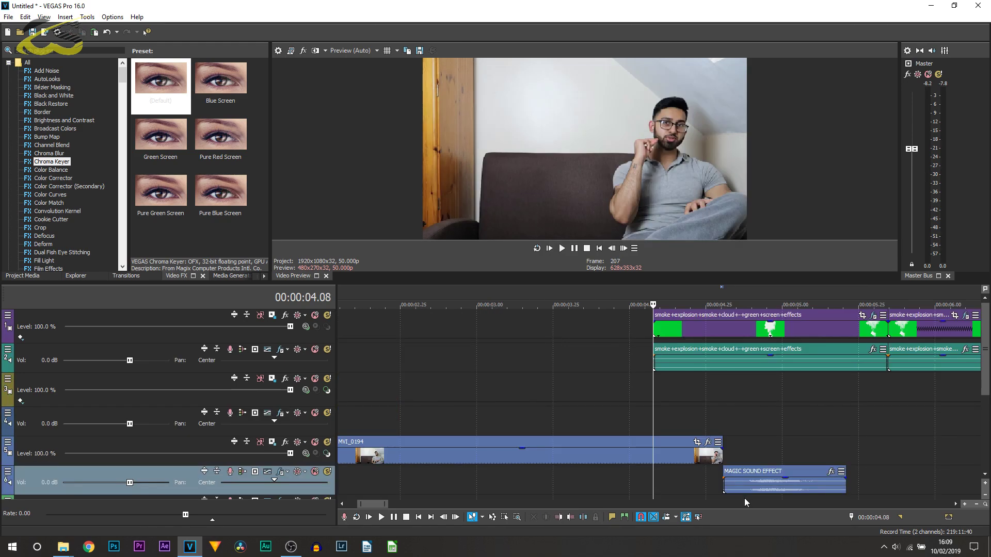
Step: Shift the magic sound earlier to match the first explosion's start and play it back
left_click(760, 486)
left_click_drag(758, 462, 701, 471)
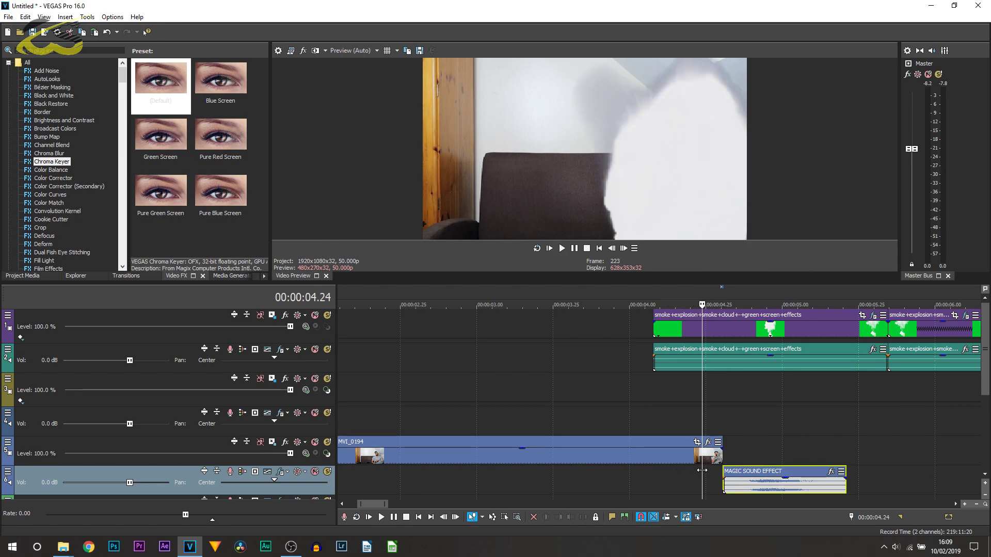
left_click_drag(791, 489, 718, 493)
left_click(647, 493)
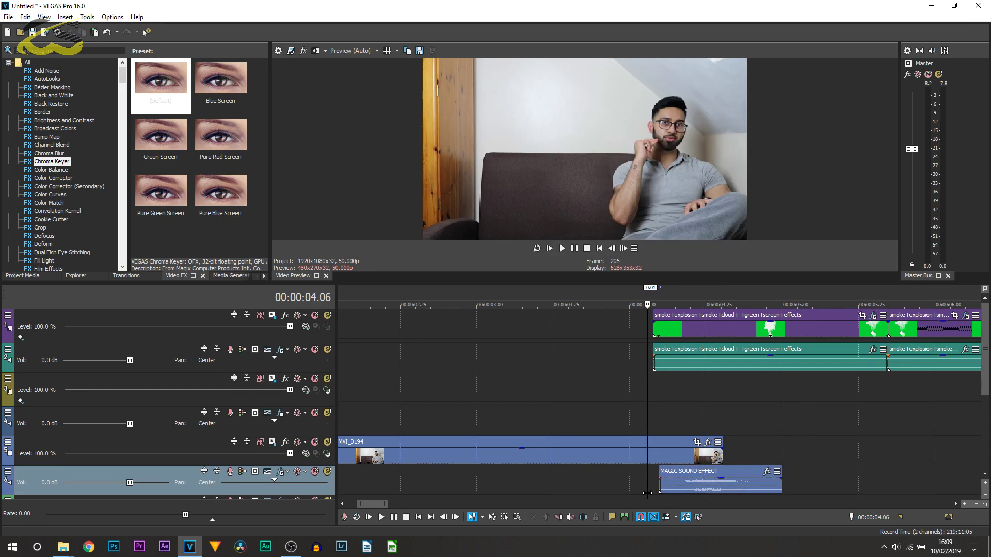
key("space")
key("space")
Step: Paste a copy of the magic sound aligned with the second explosion, around 8 s, and preview it
left_click(685, 486)
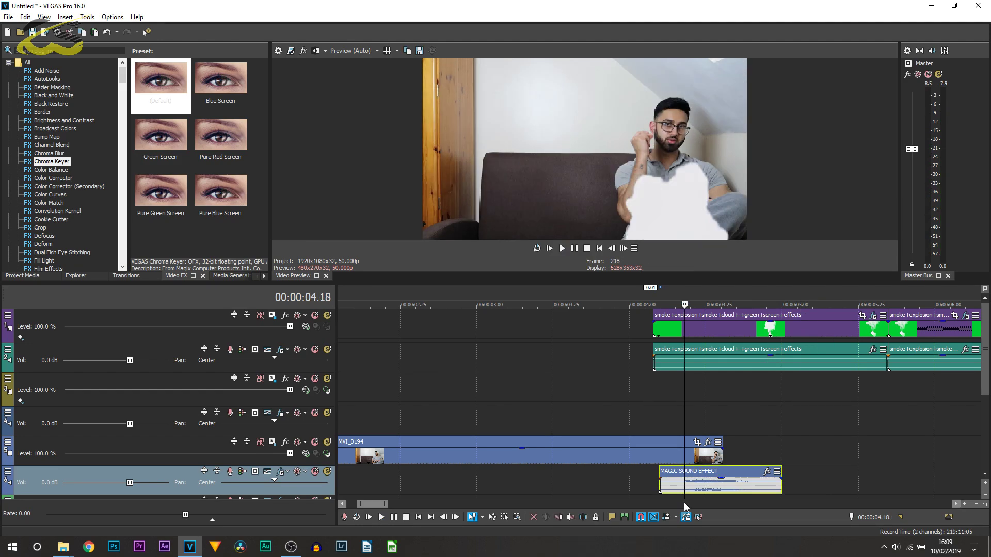
scroll(683, 503, "down", 5)
left_click(558, 484)
key("ctrl+v")
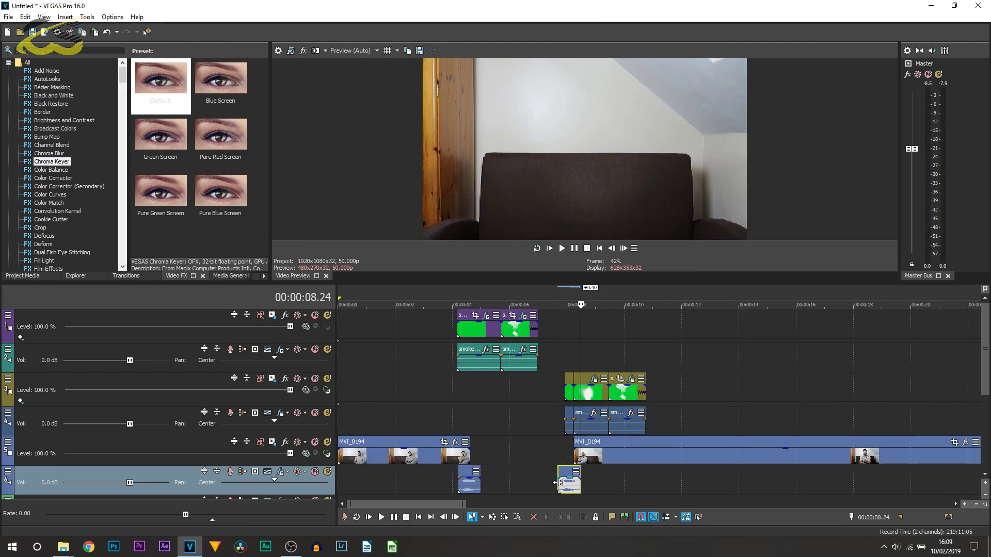
scroll(658, 493, "up", 5)
left_click_drag(687, 485, 722, 484)
left_click(732, 436)
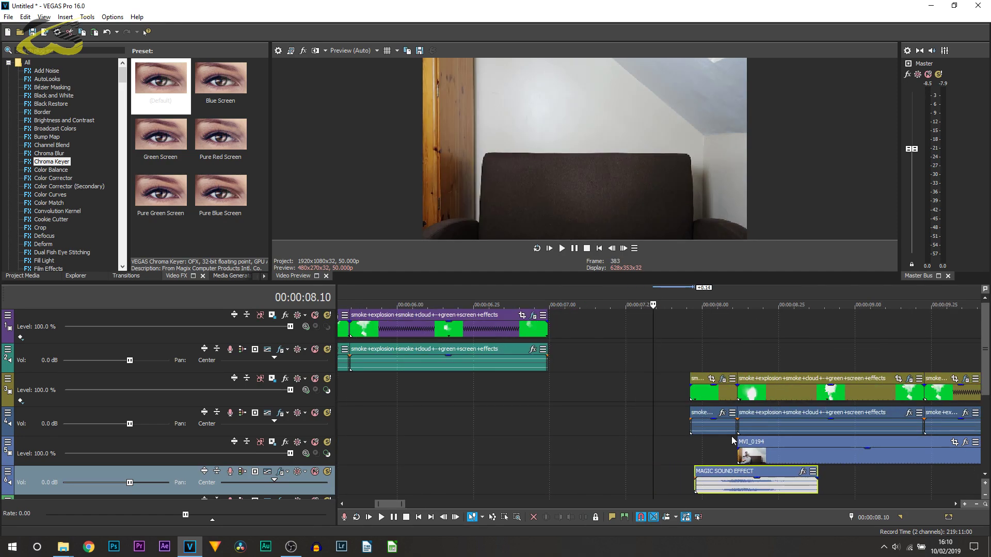
left_click(743, 492)
left_click(668, 487)
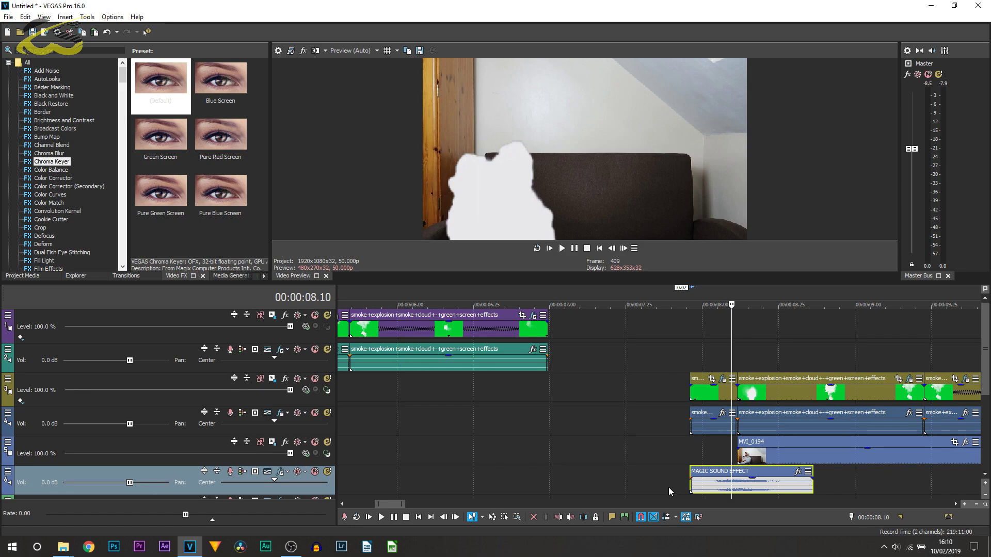
key("space")
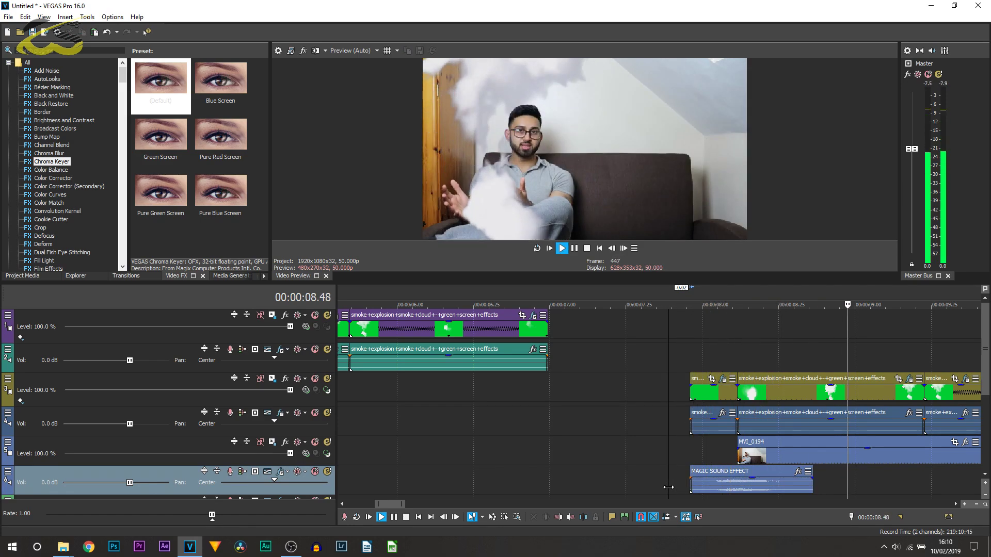
key("space")
scroll(540, 495, "down", 6)
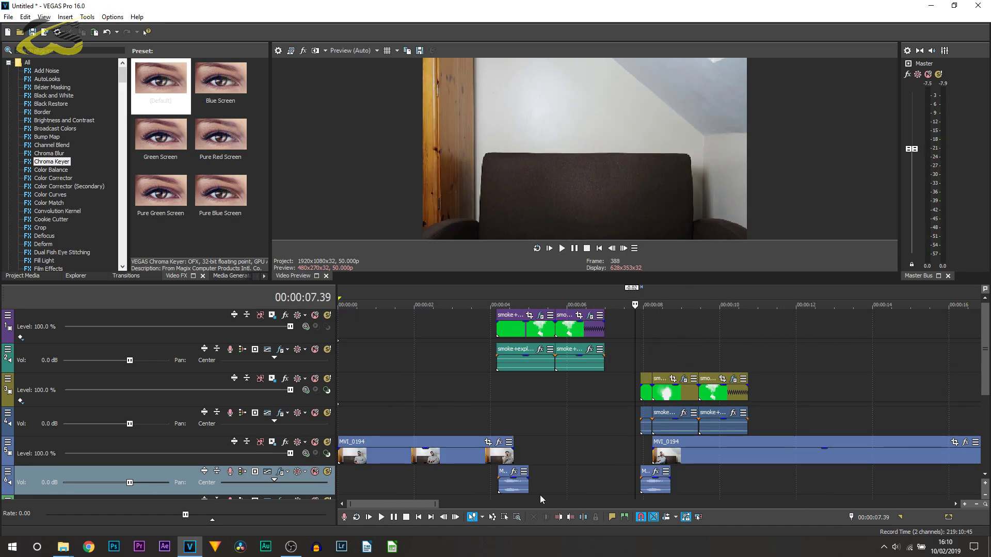
Step: Add a new audio track with the Small explosion sound, trimmed to the piece between 04.24 and 05.14
right_click(105, 476)
left_click(131, 270)
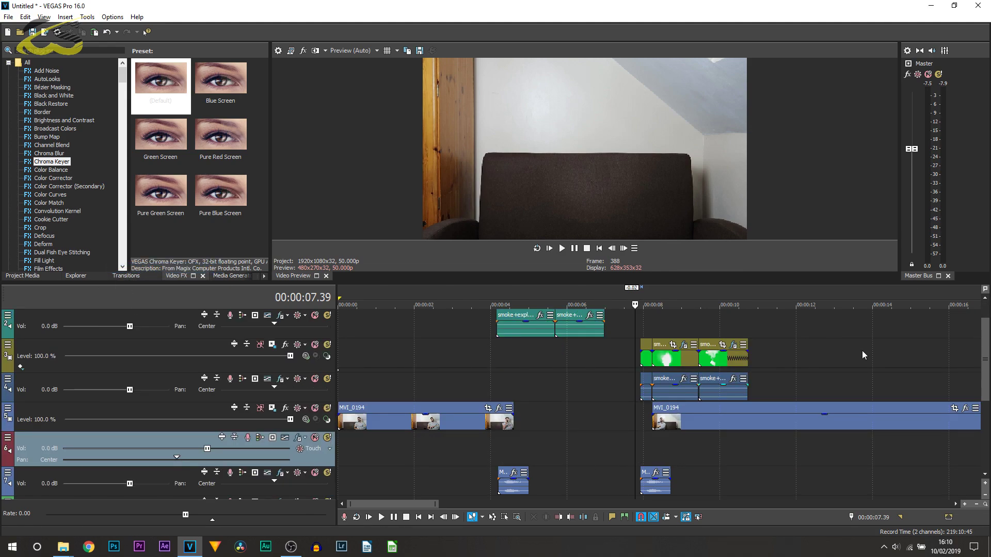
left_click_drag(484, 405, 493, 447)
left_click(508, 450)
key("s")
key("space")
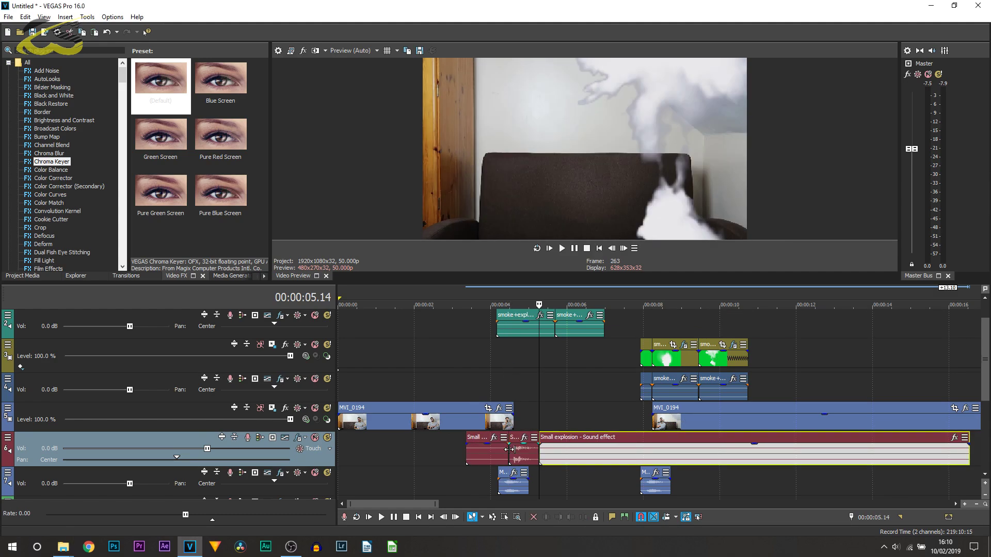
key("s")
key("space")
left_click(493, 463)
key("Delete")
left_click(590, 461)
key("Delete")
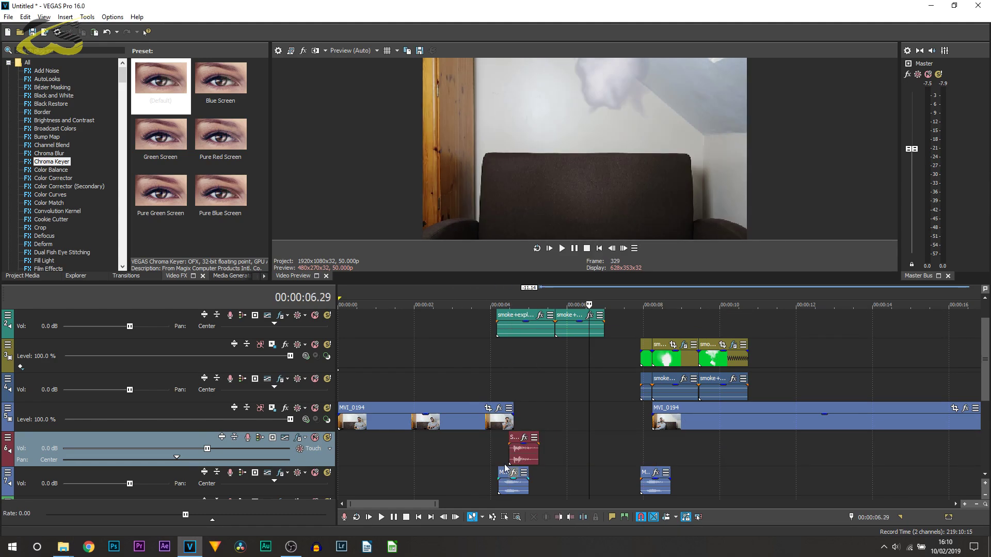
Step: Align the explosion sound clips with the smoke at both bursts, around 4.3 s and 8 s
scroll(586, 476, "up", 6)
left_click(671, 447)
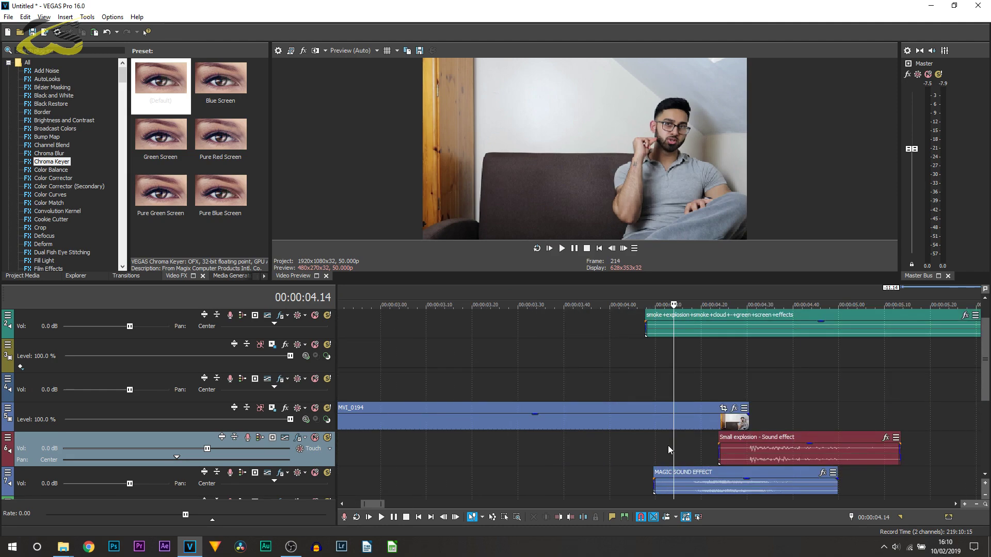
left_click_drag(674, 445, 717, 450)
left_click(728, 462)
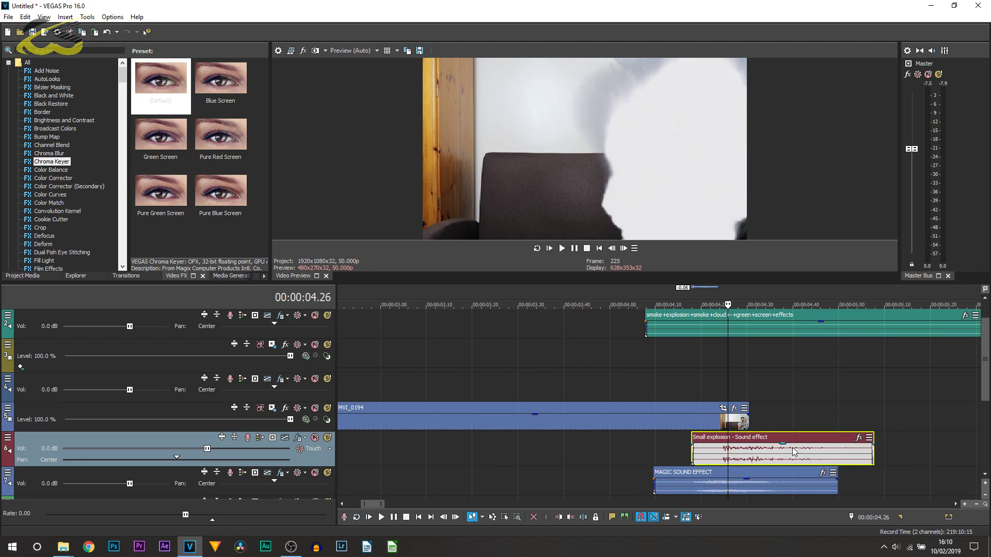
scroll(658, 469, "down", 10)
left_click(556, 451)
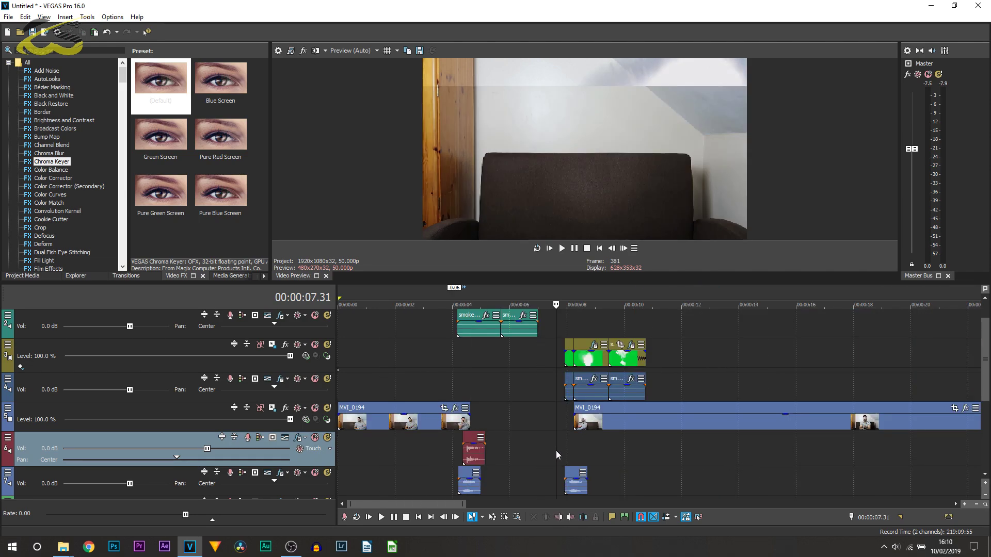
left_click(571, 456)
scroll(571, 456, "up", 7)
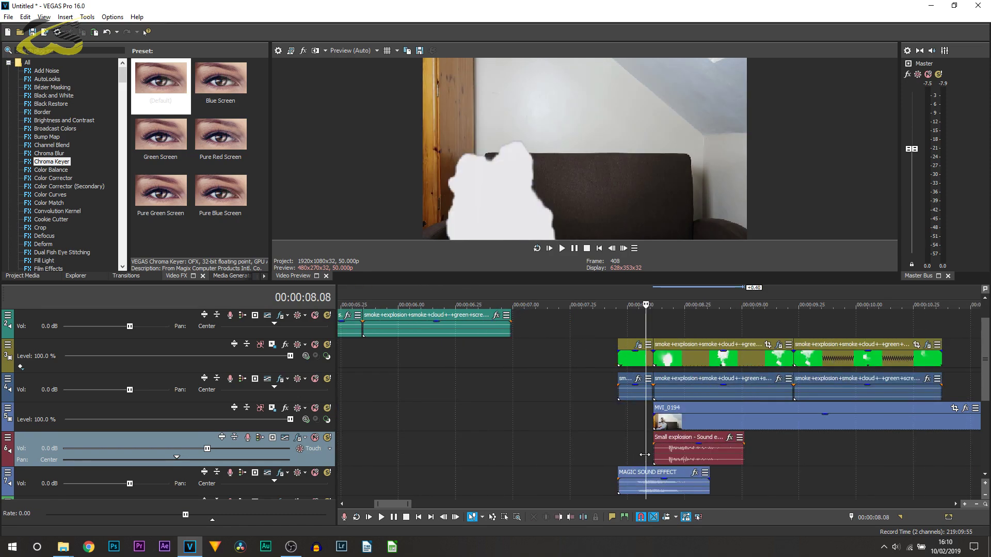
left_click(653, 450)
left_click_drag(687, 457, 670, 458)
left_click(407, 462)
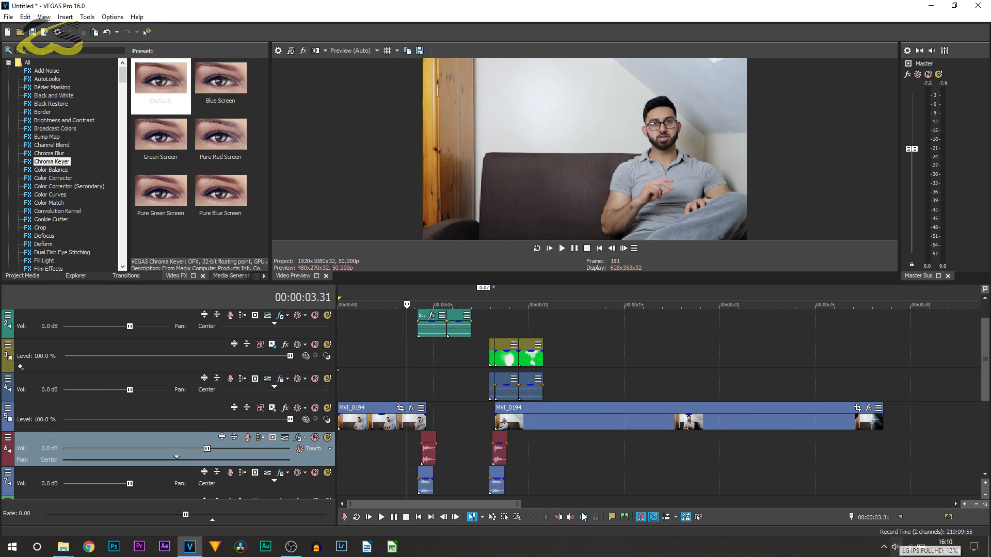
key("space")
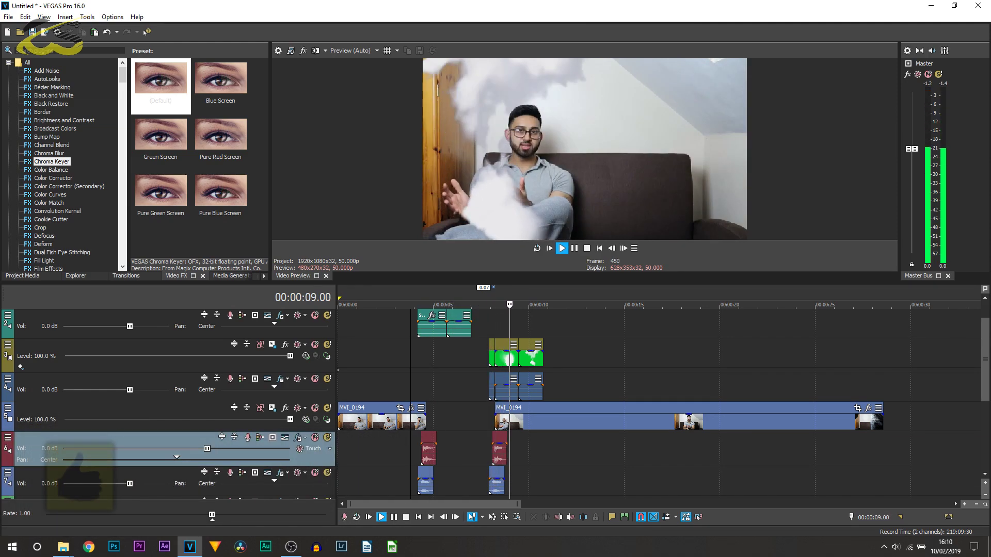
key("space")
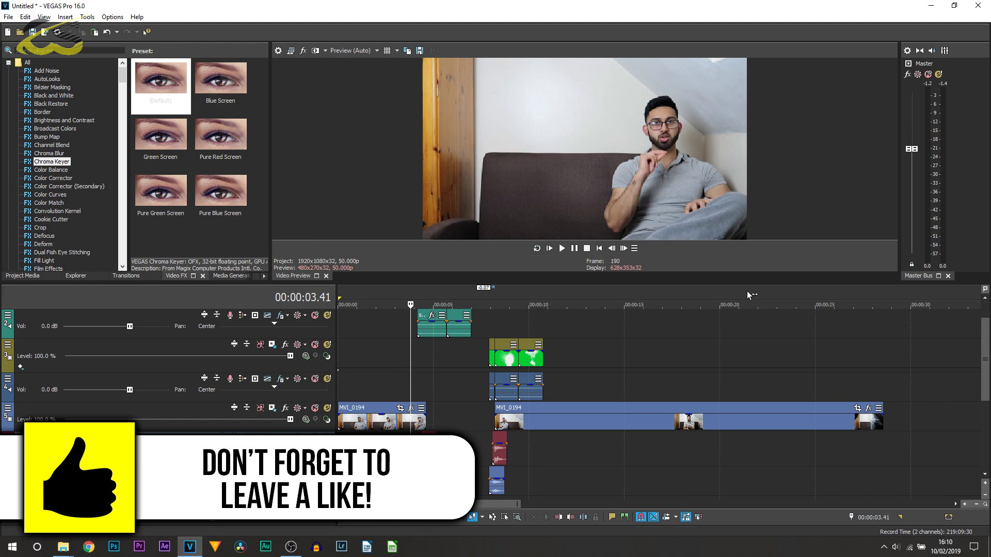